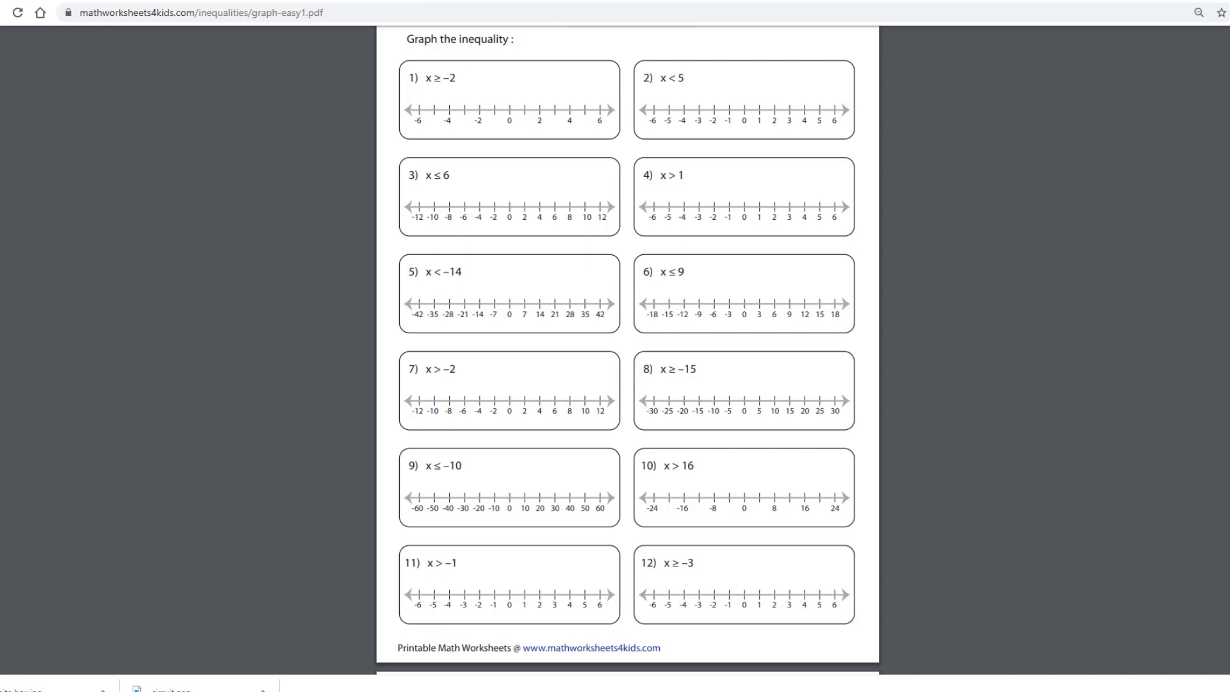
- View circuit.png in Drive, then return to the graph-easy1.pdf inequalities worksheet
key(ctrl+Tab)
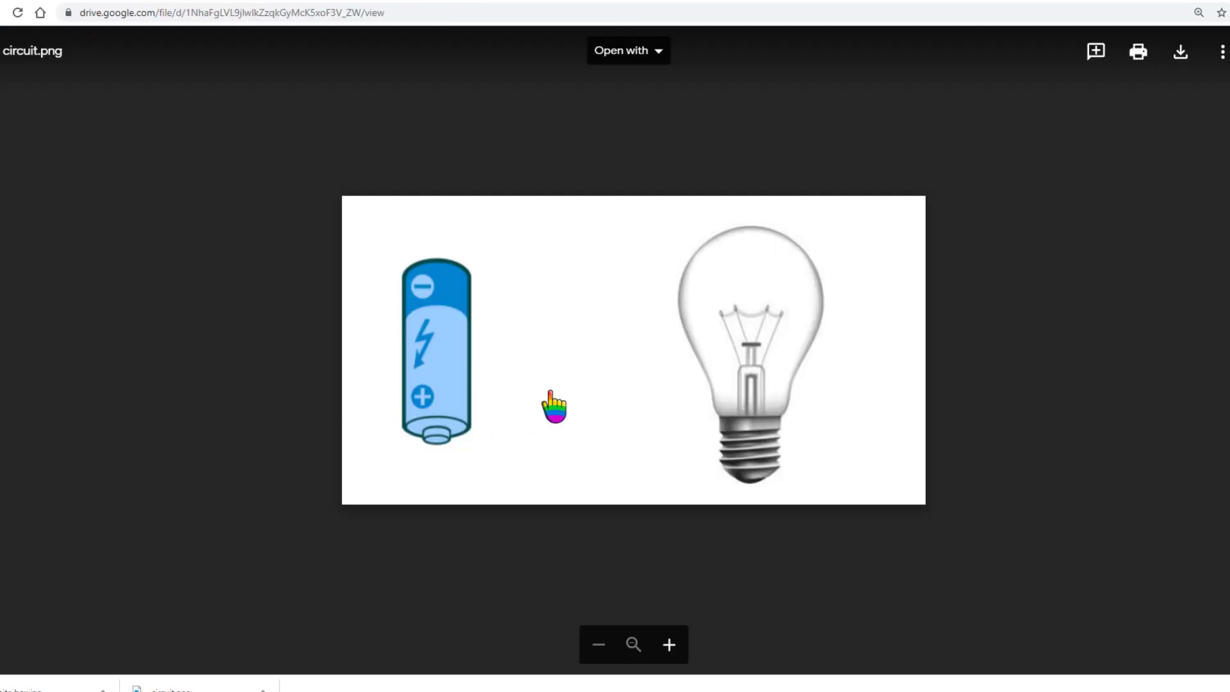
click(593, 383)
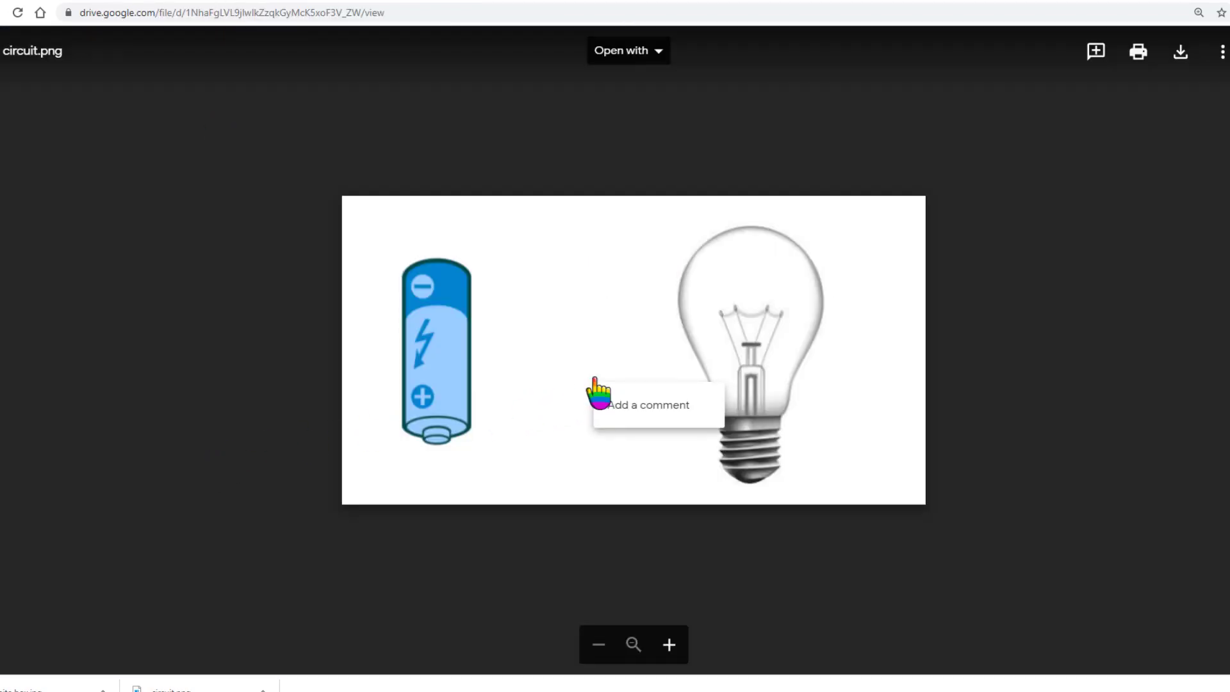
key(ctrl+Tab)
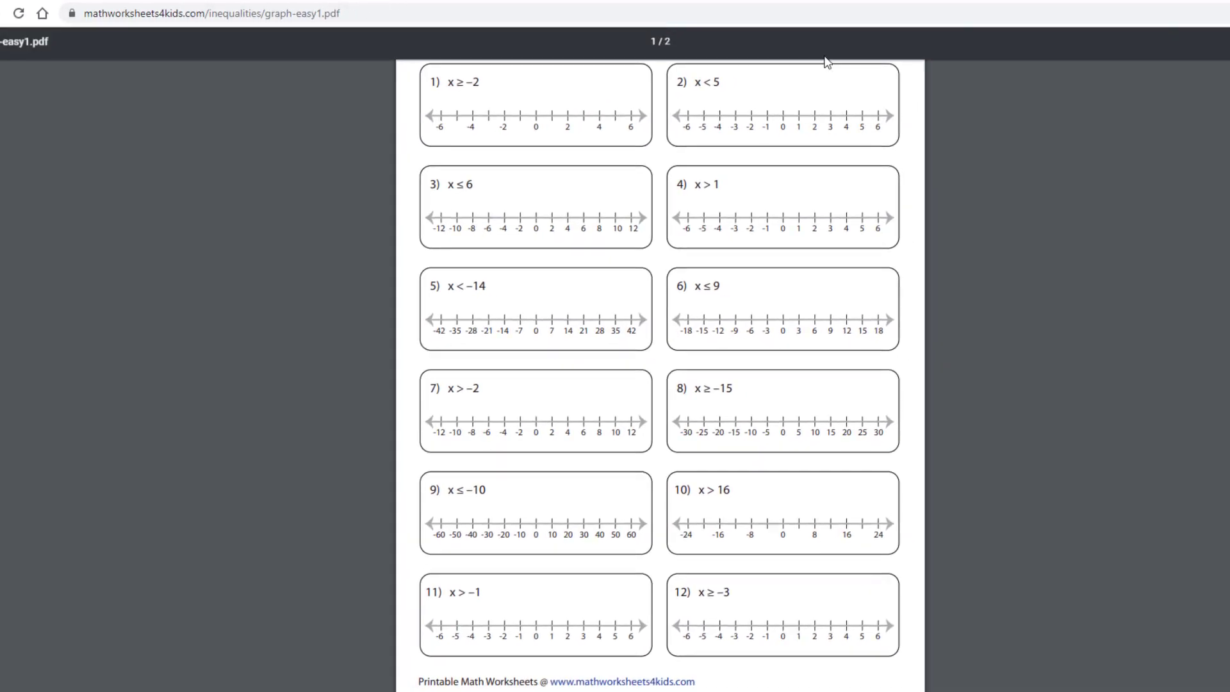
- Capture the whole worksheet page as a Nimbus selected-area screenshot
click(1220, 13)
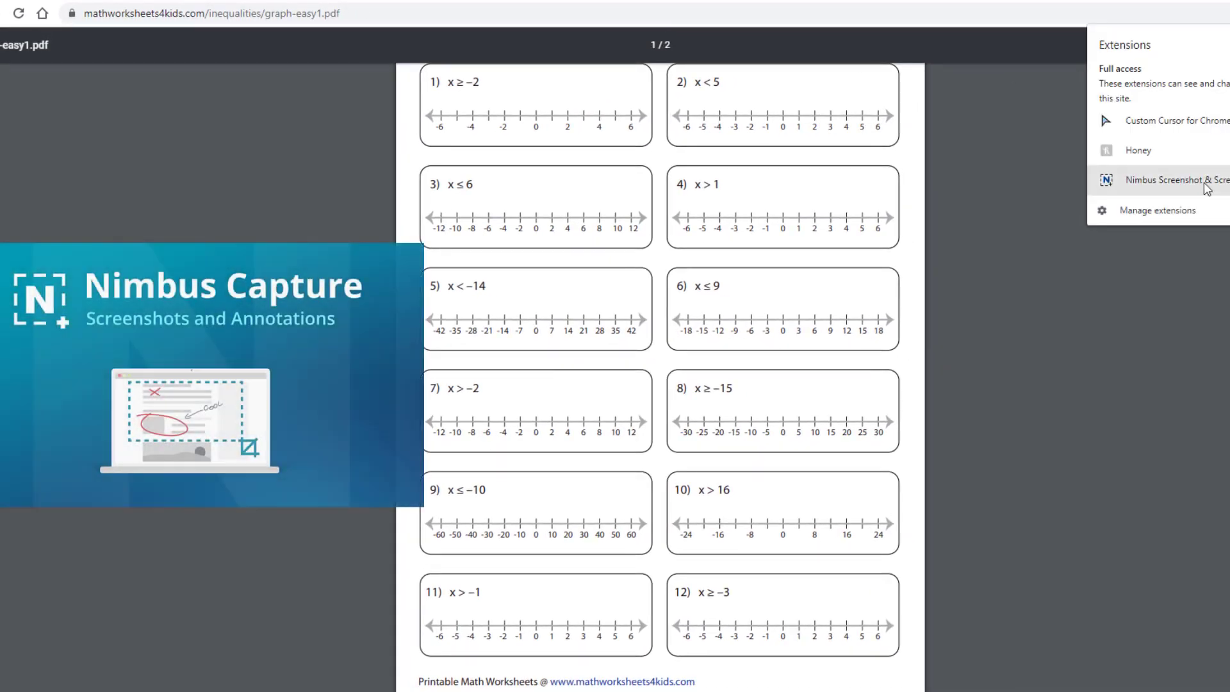
click(1143, 175)
click(1153, 134)
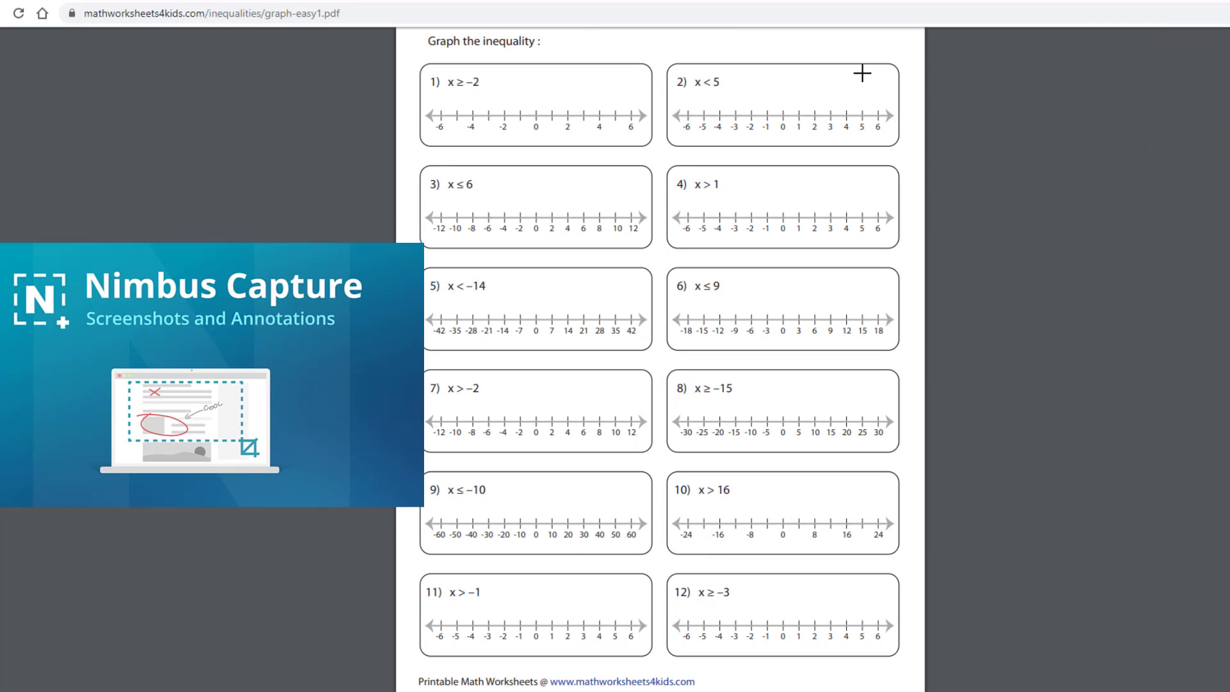
drag(399, 32, 922, 680)
- Save the capture as PNG 'math inequalities 1' in the Schoology Training folder
click(663, 656)
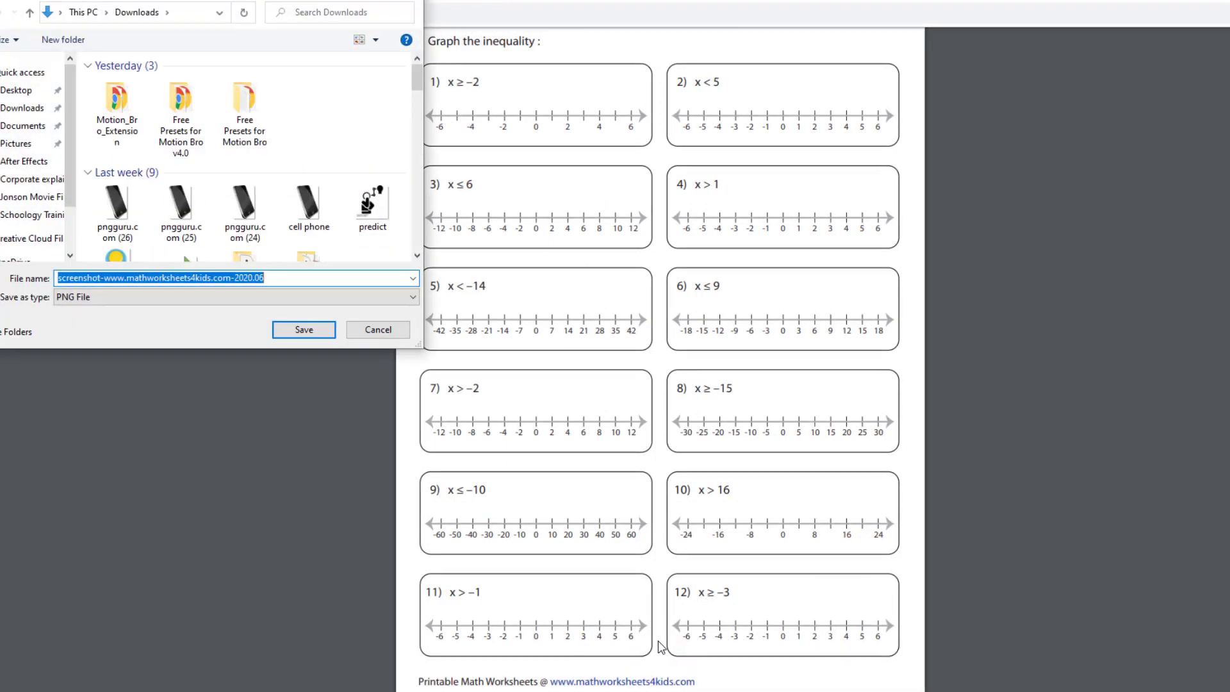
text(math i)
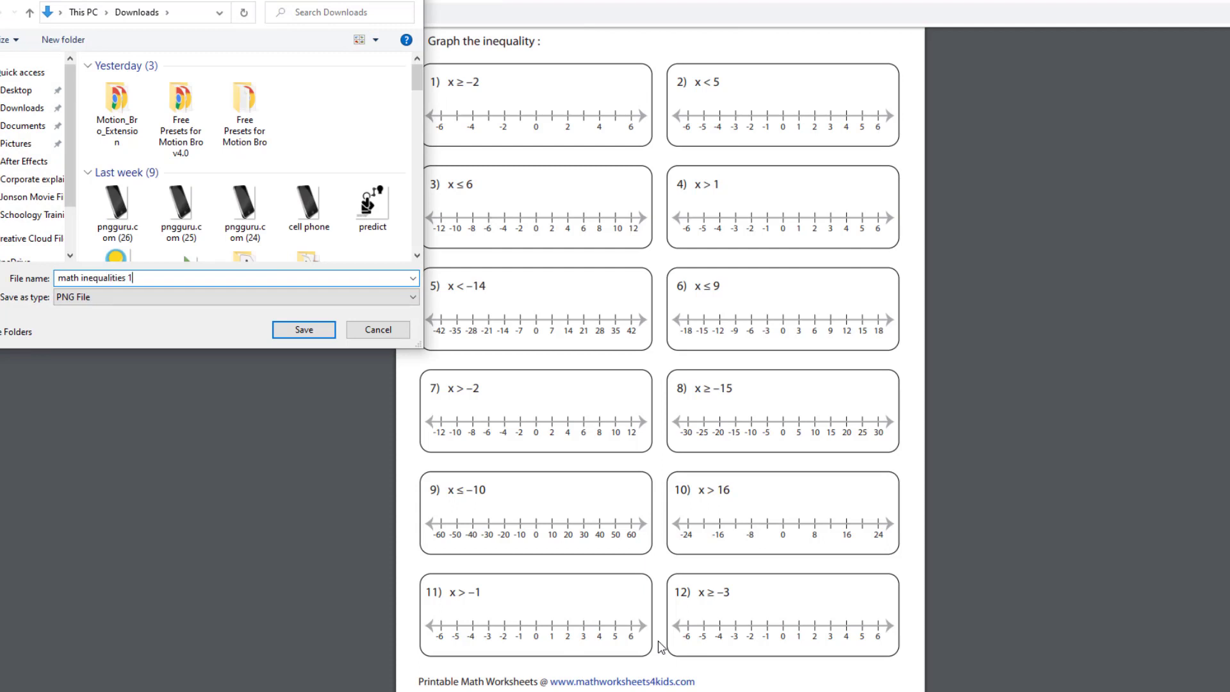
text(nequalities 1)
click(32, 215)
click(303, 329)
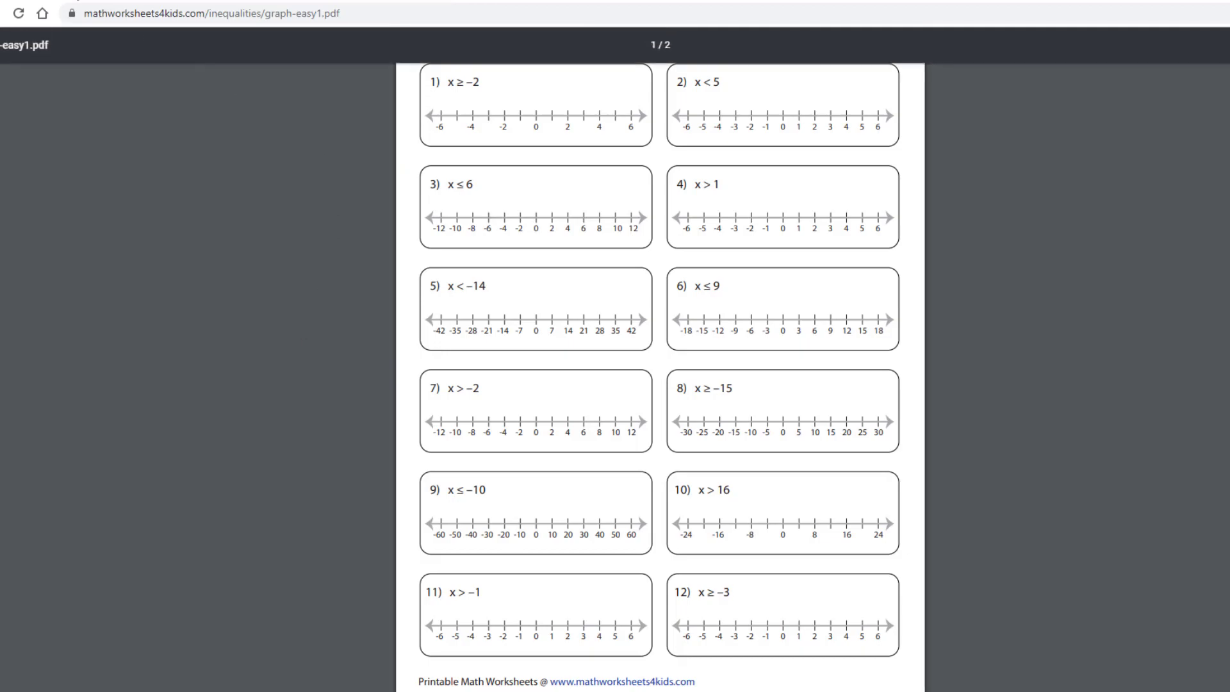
- Create assessment 'Highlight Image Demo' with submissions enabled in the Assessments category
key(ctrl+Tab)
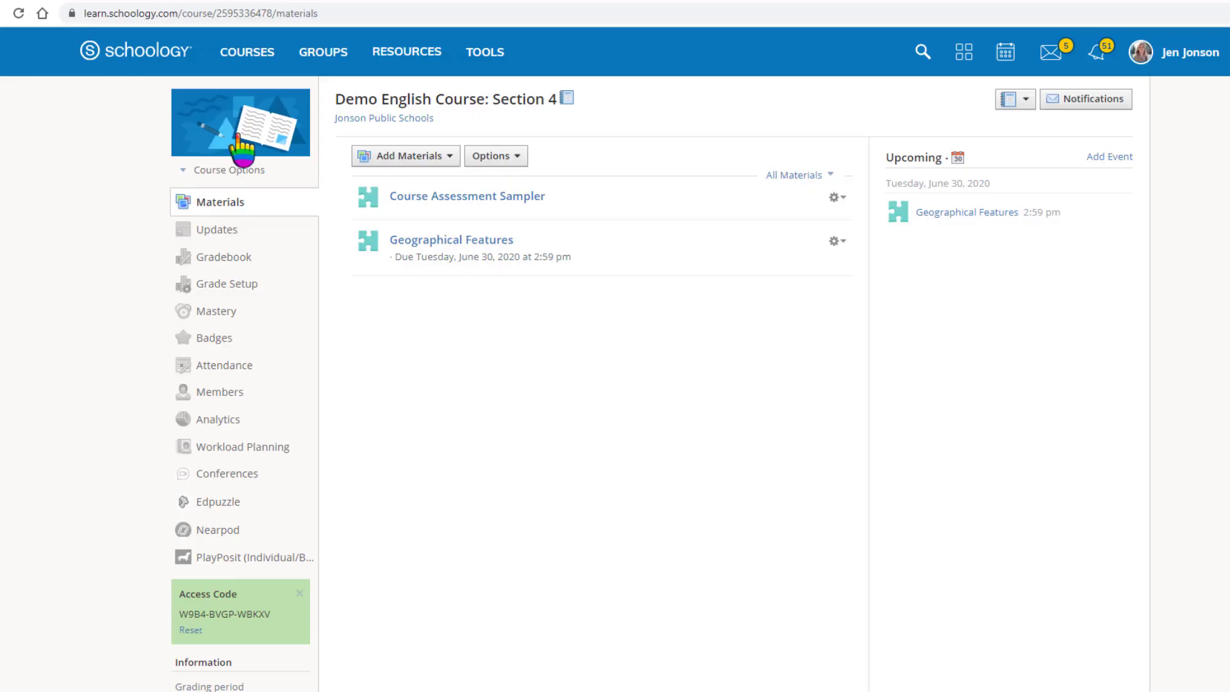
click(424, 157)
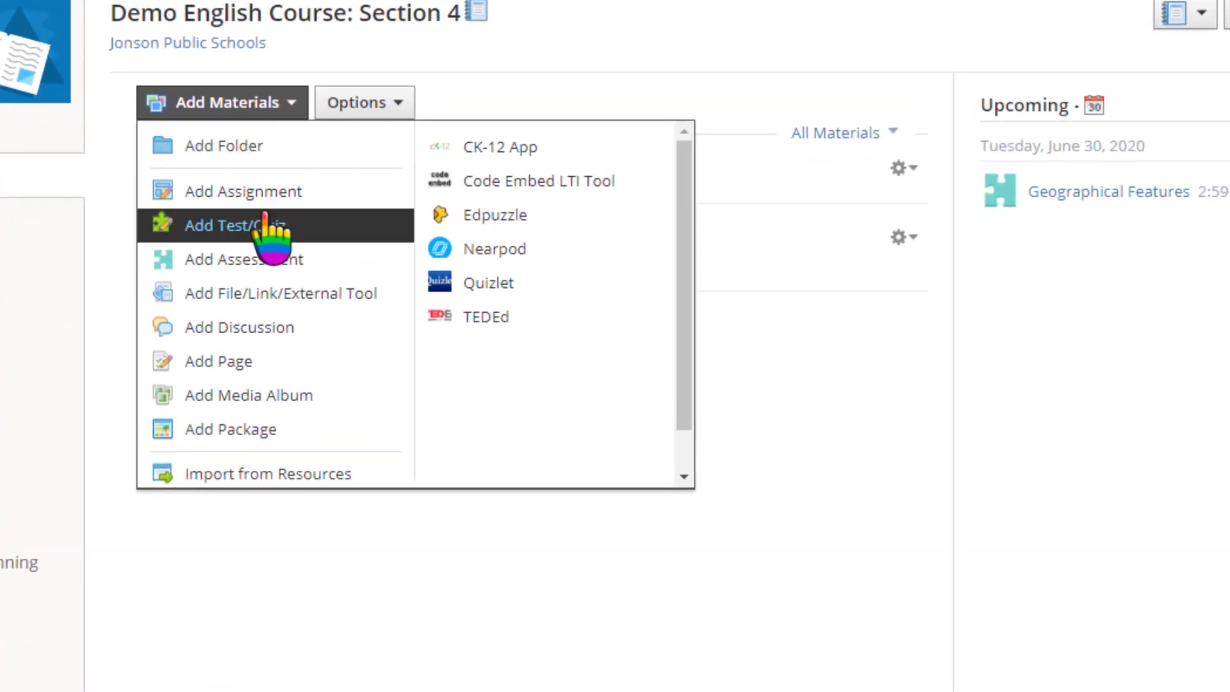
click(257, 262)
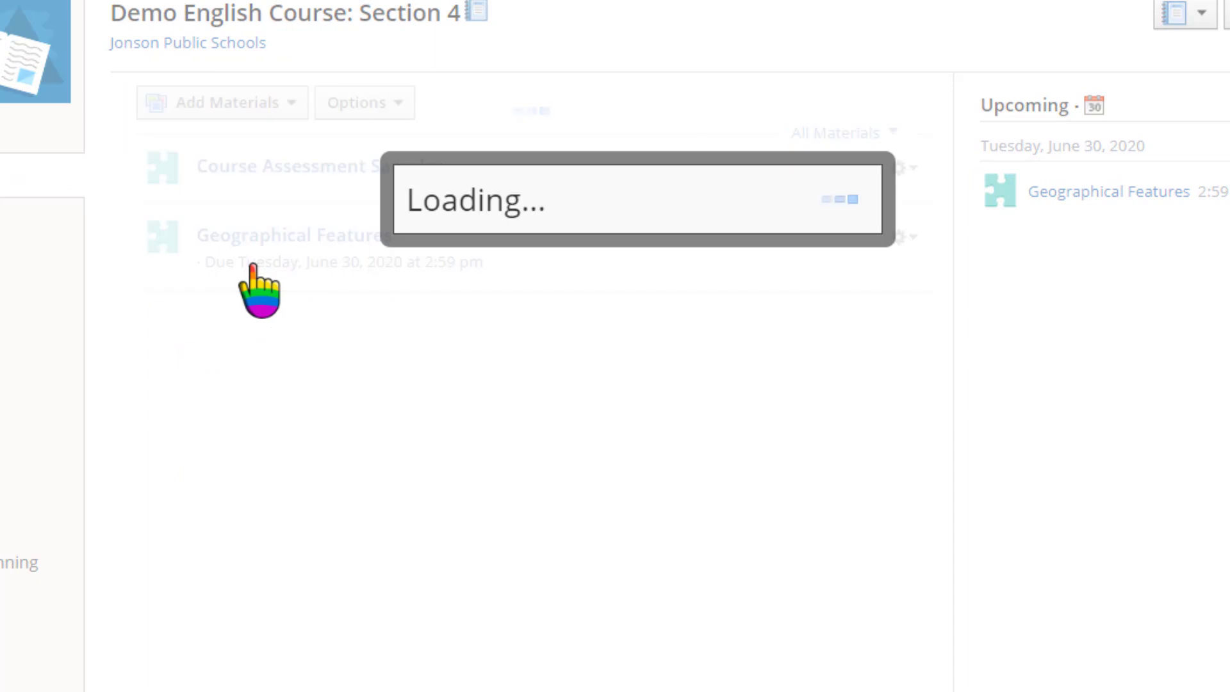
text(Highlight Image Demo)
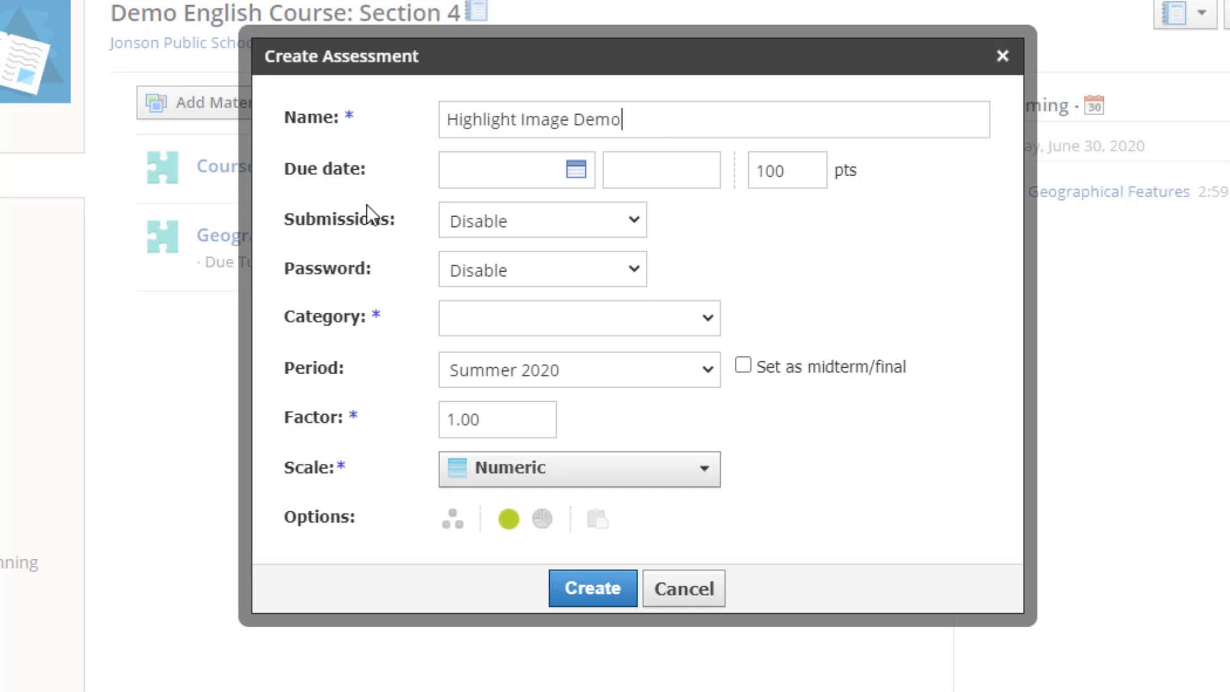
click(487, 223)
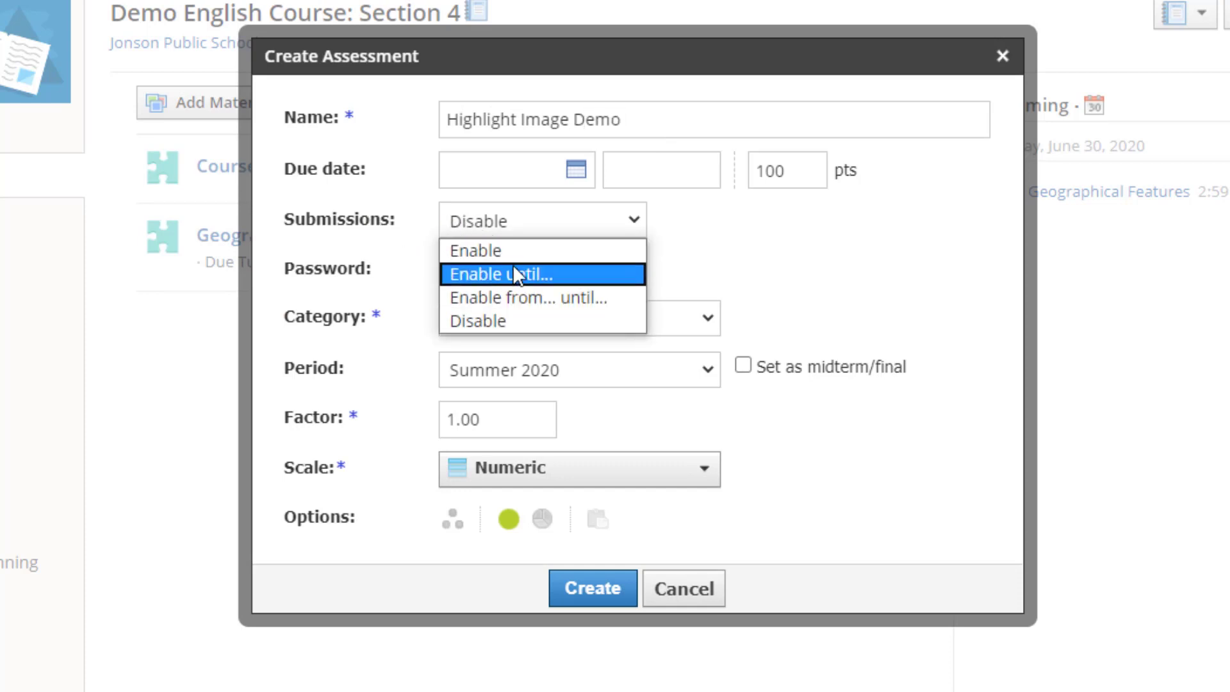
click(506, 247)
click(520, 326)
click(523, 390)
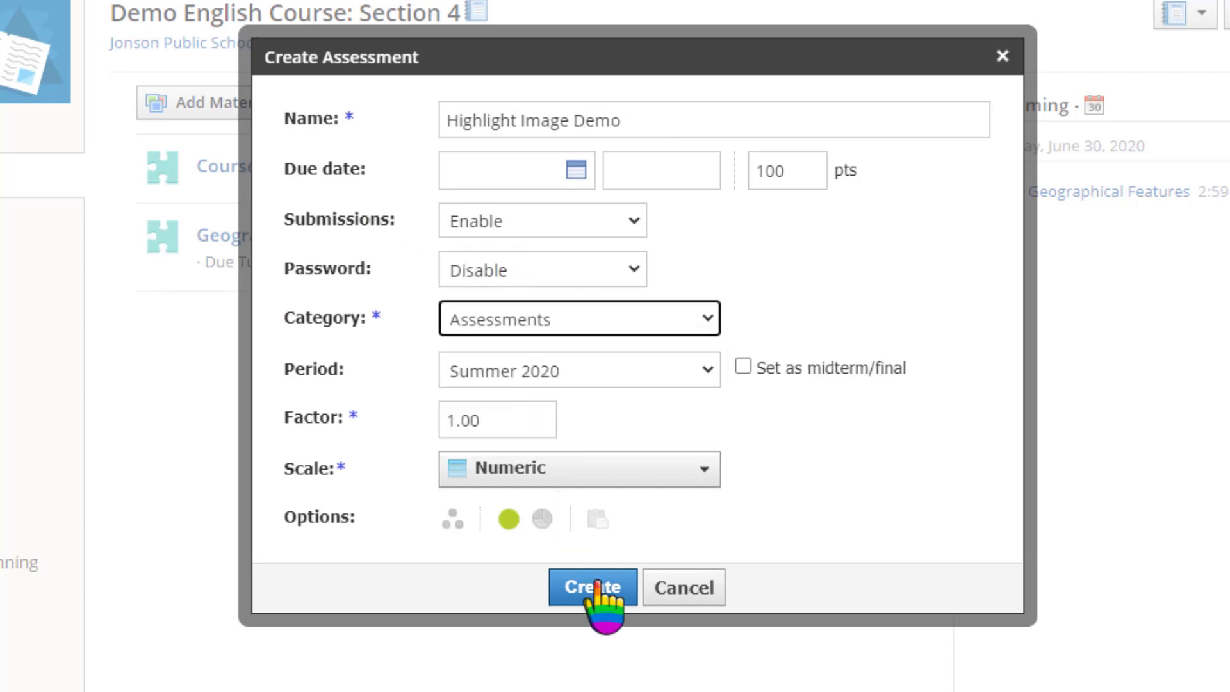
click(597, 584)
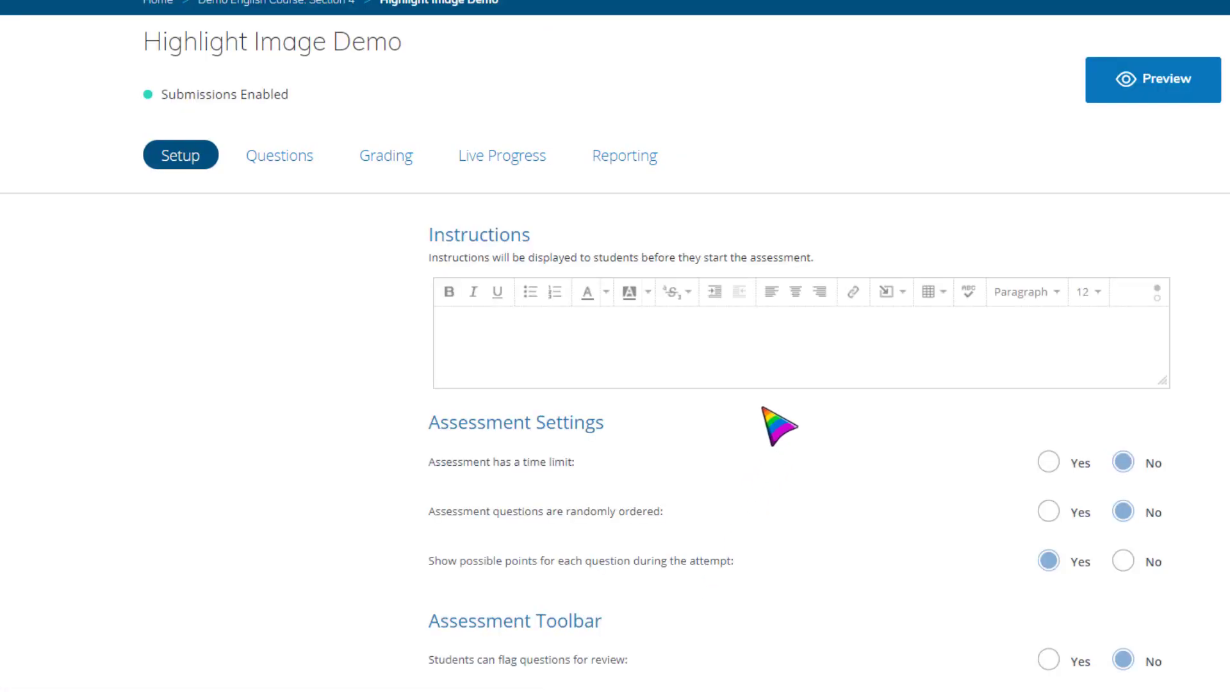
scroll(775, 425, down, 3)
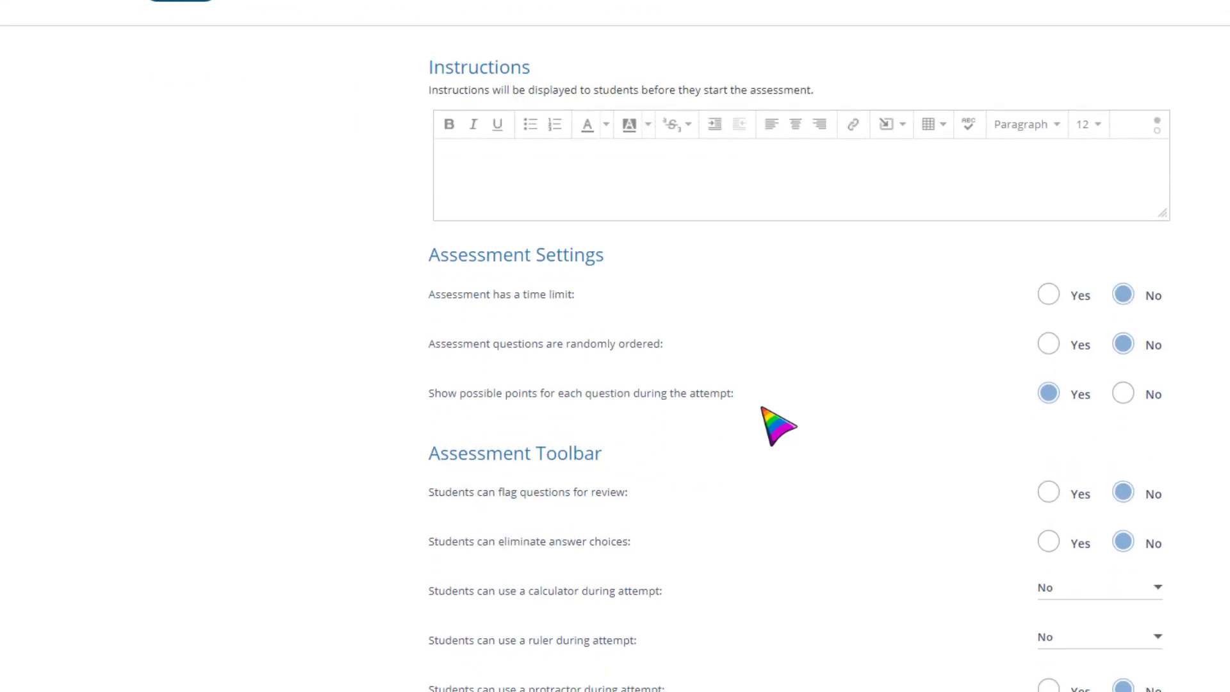
scroll(775, 426, down, 8)
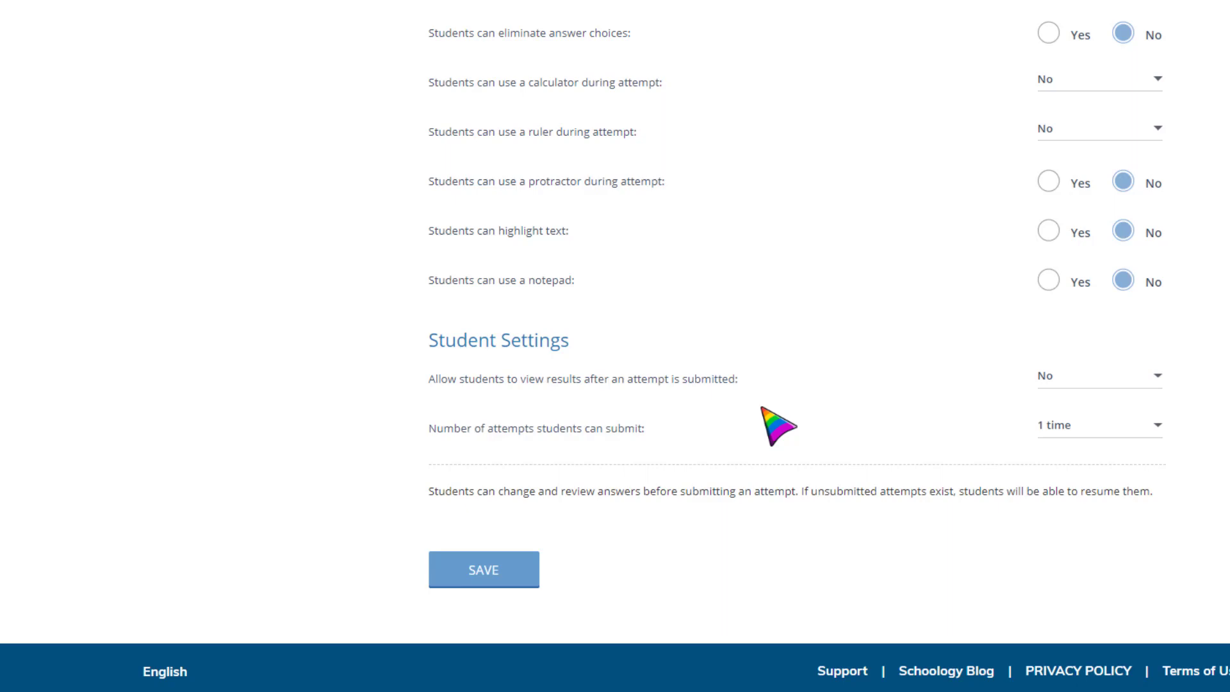
scroll(776, 426, up, 10)
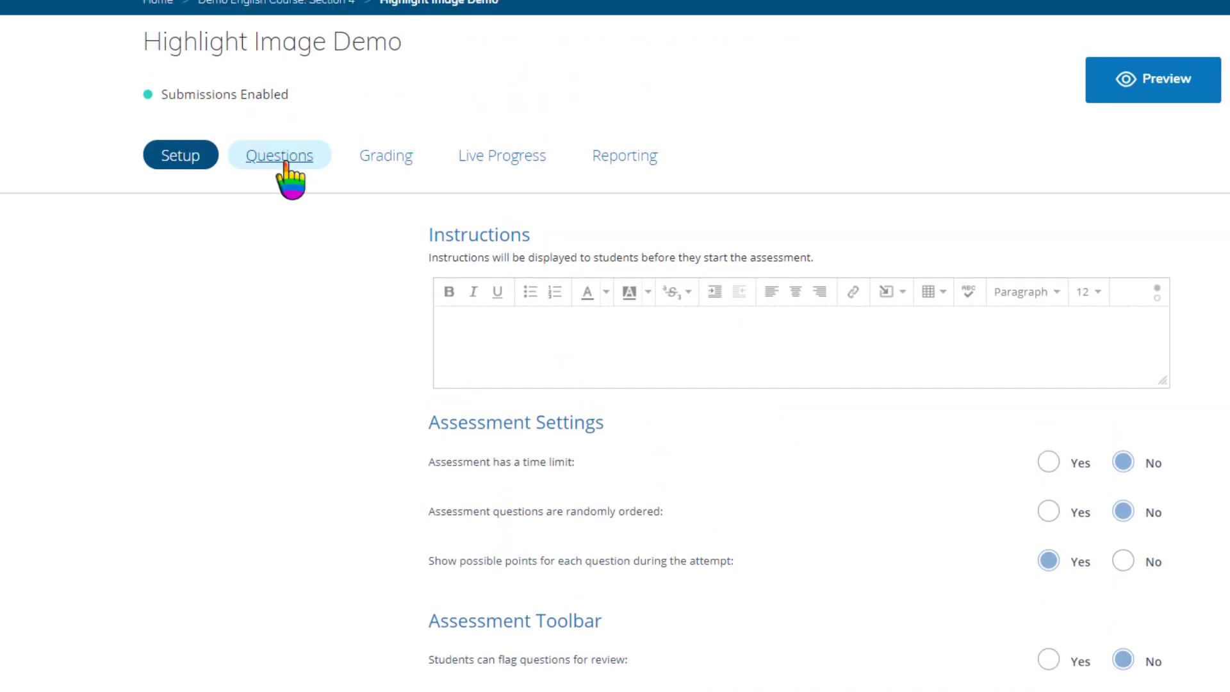
- Add a Highlight Image question with its instruction text at size 24
click(286, 164)
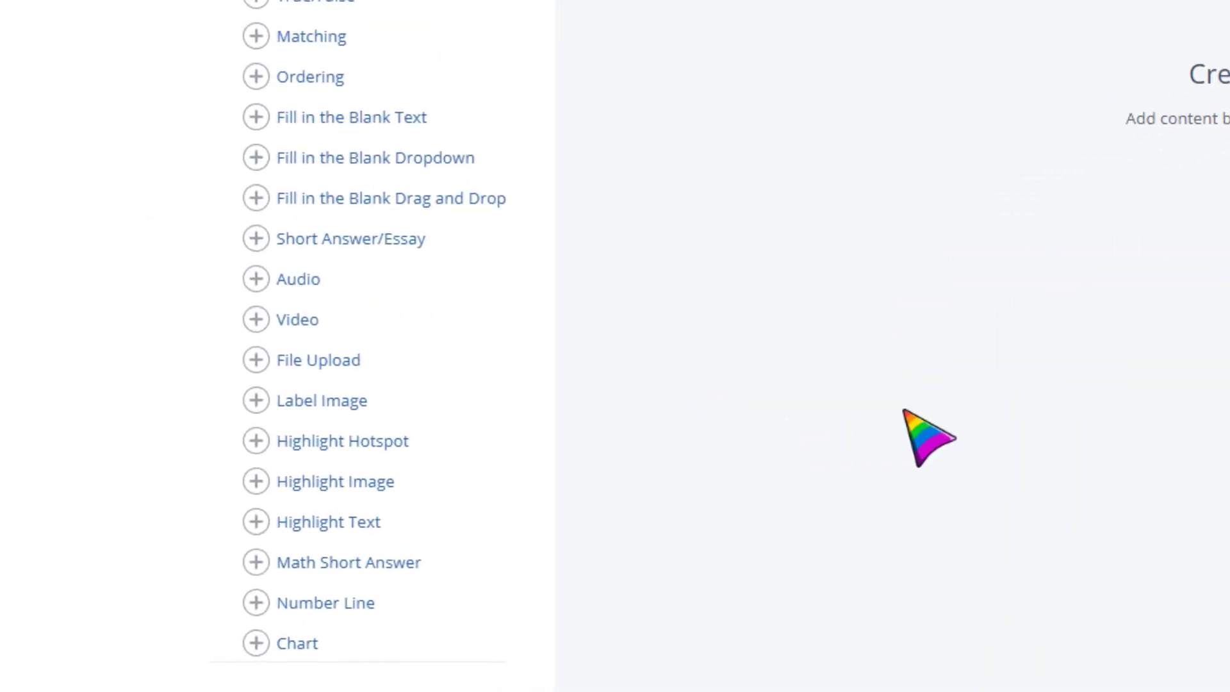
click(364, 489)
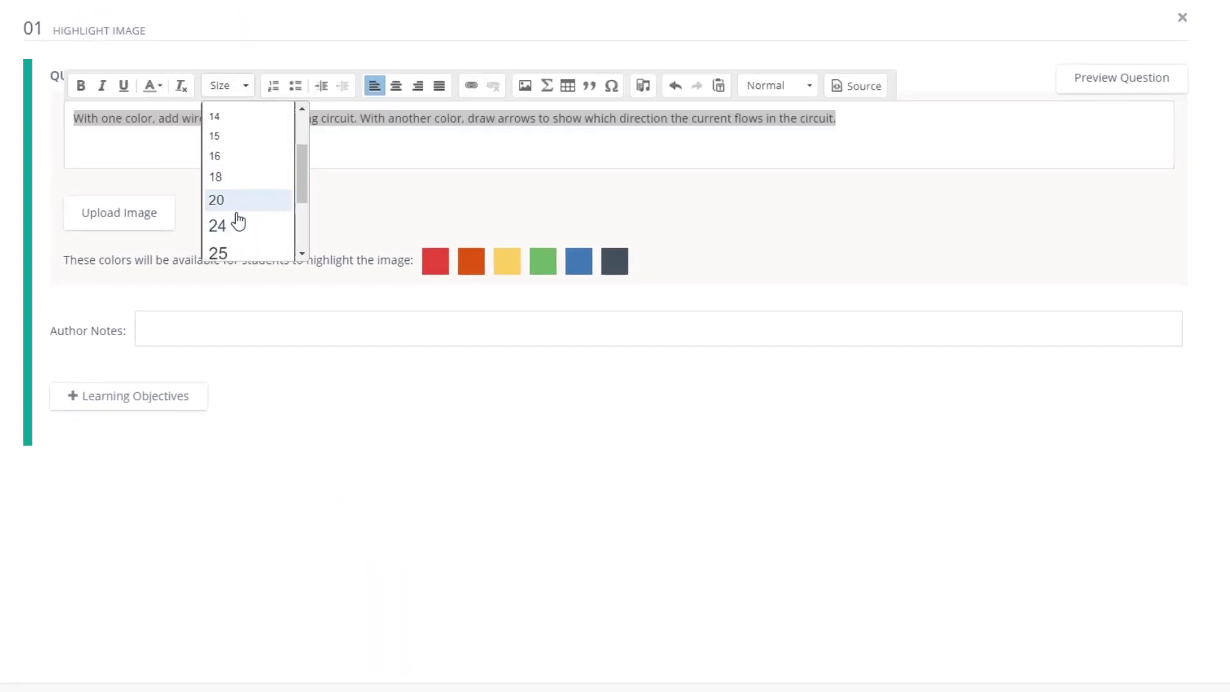
click(241, 228)
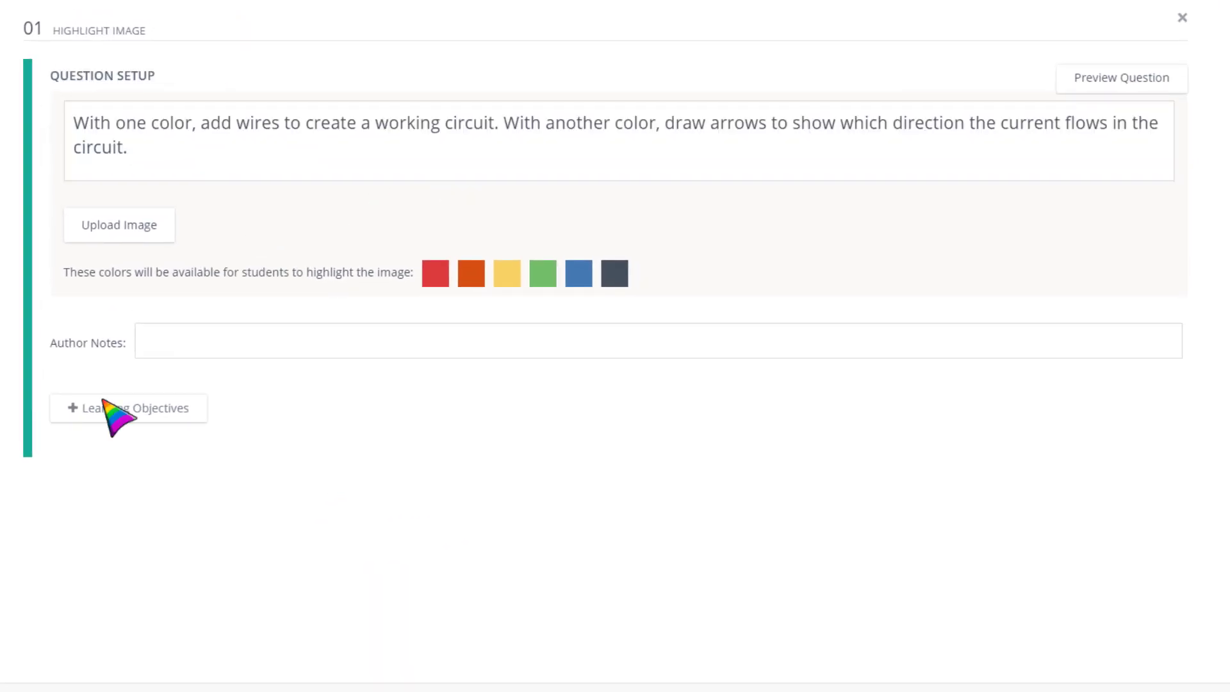
- Upload the circuit image into the question and confirm it
click(155, 232)
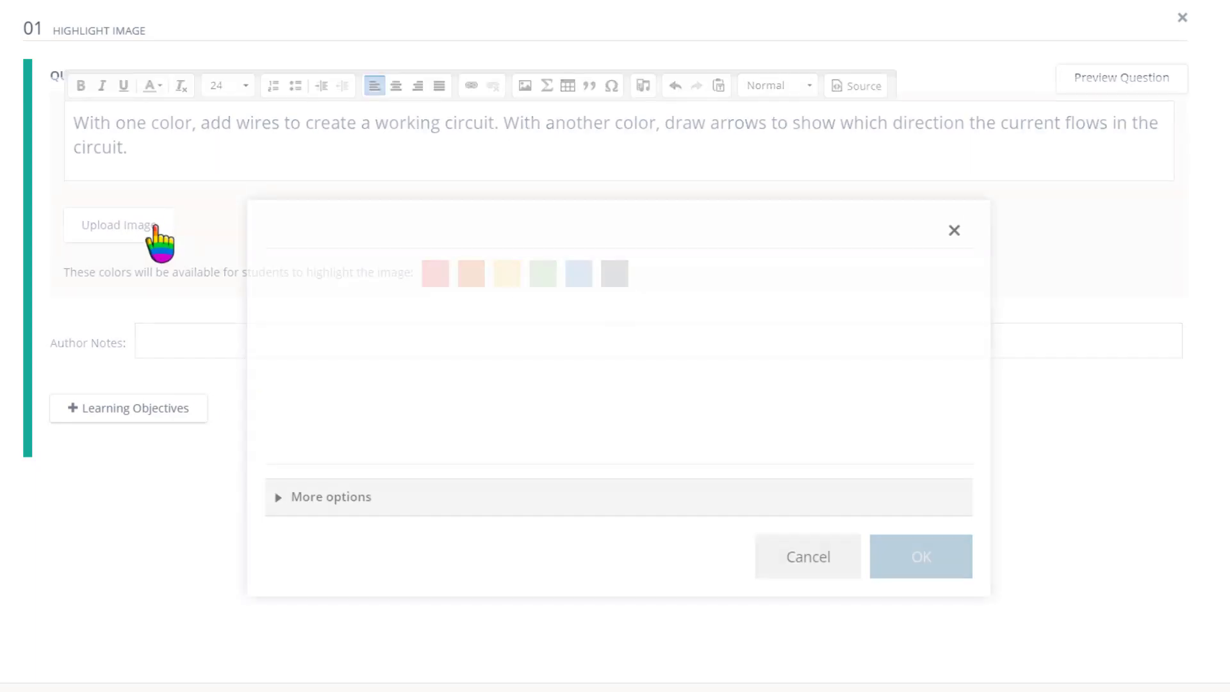
click(529, 314)
scroll(192, 160, down, 3)
double_click(306, 237)
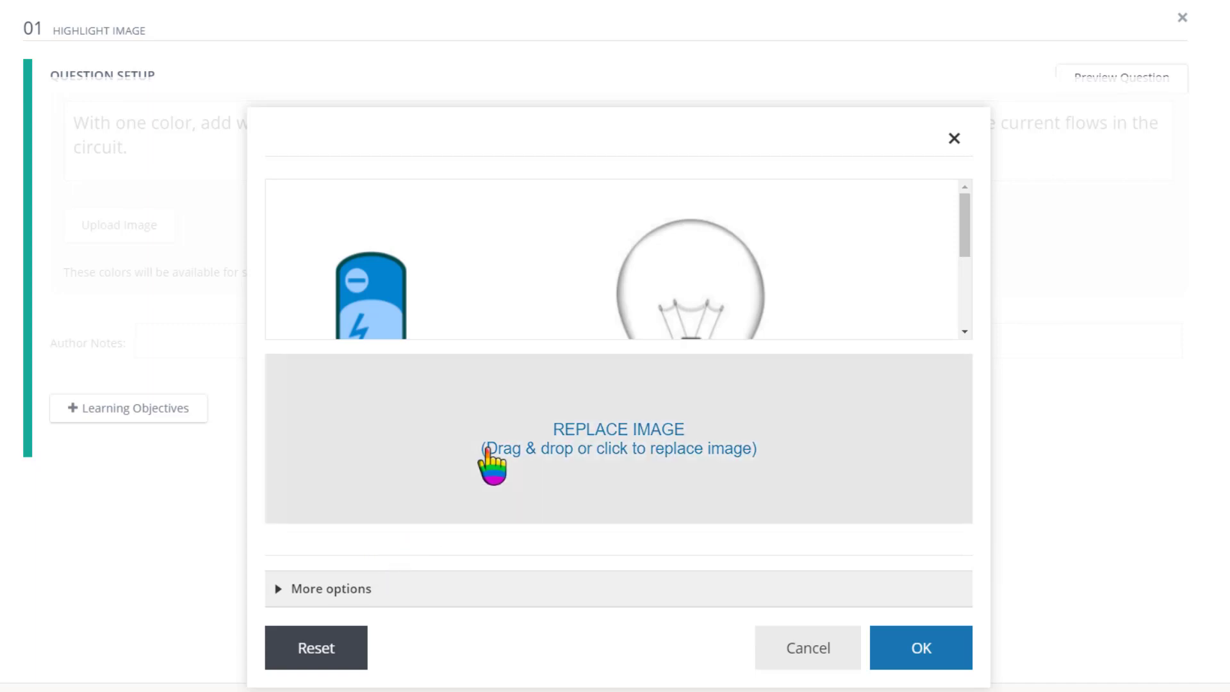
scroll(579, 325, down, 3)
click(276, 588)
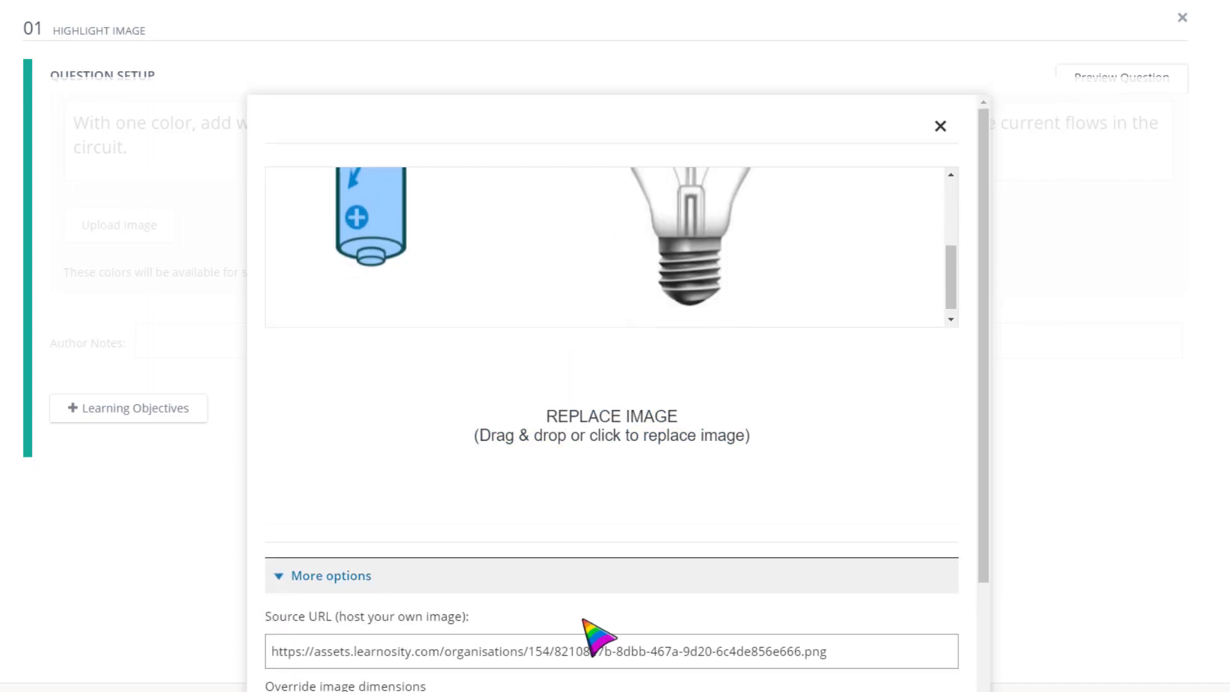
scroll(583, 634, down, 3)
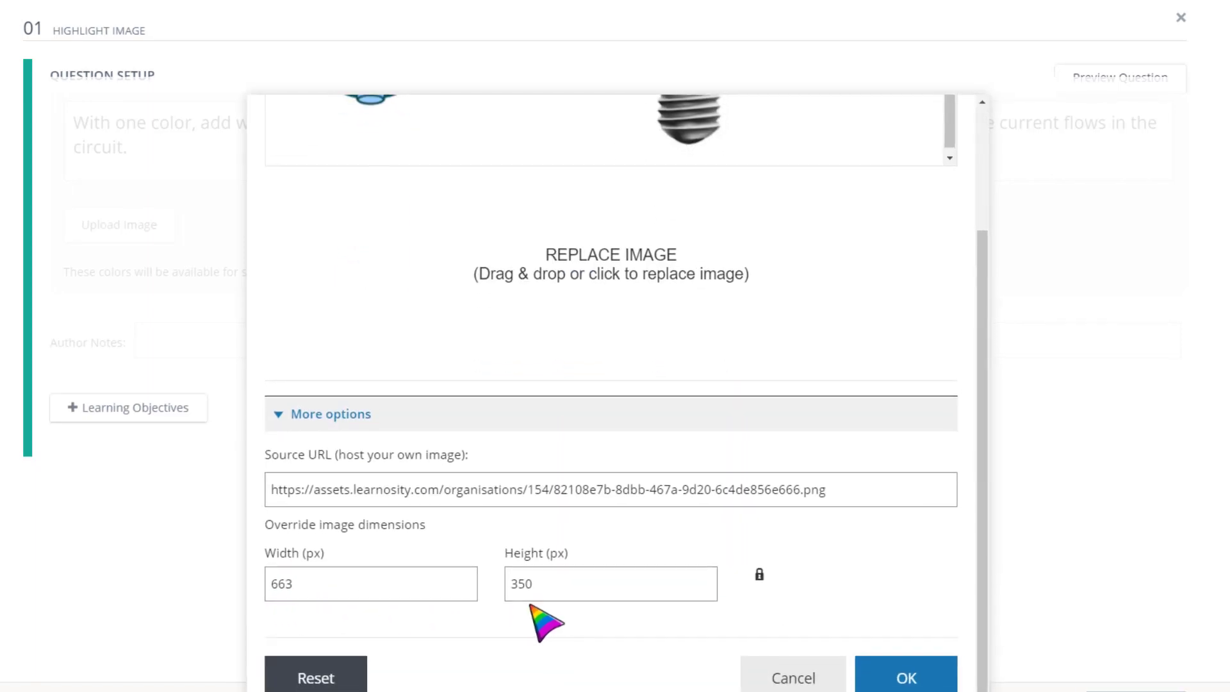
click(873, 666)
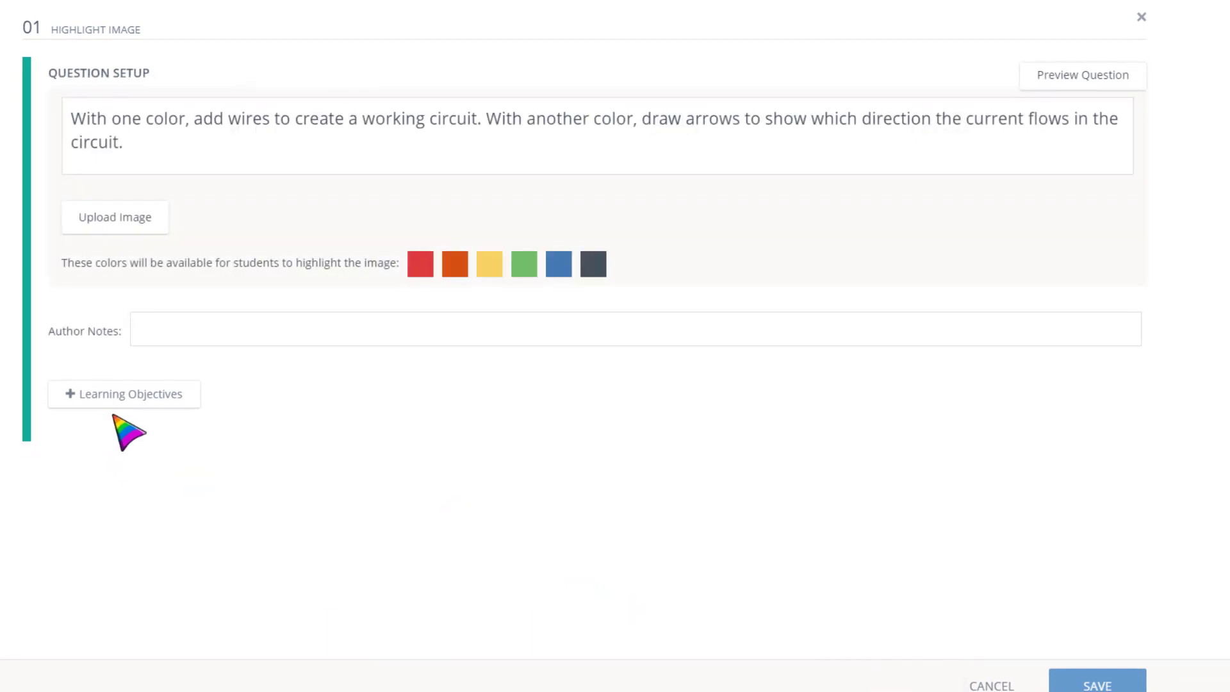
- Save the circuit question and change its points to 10
click(1001, 637)
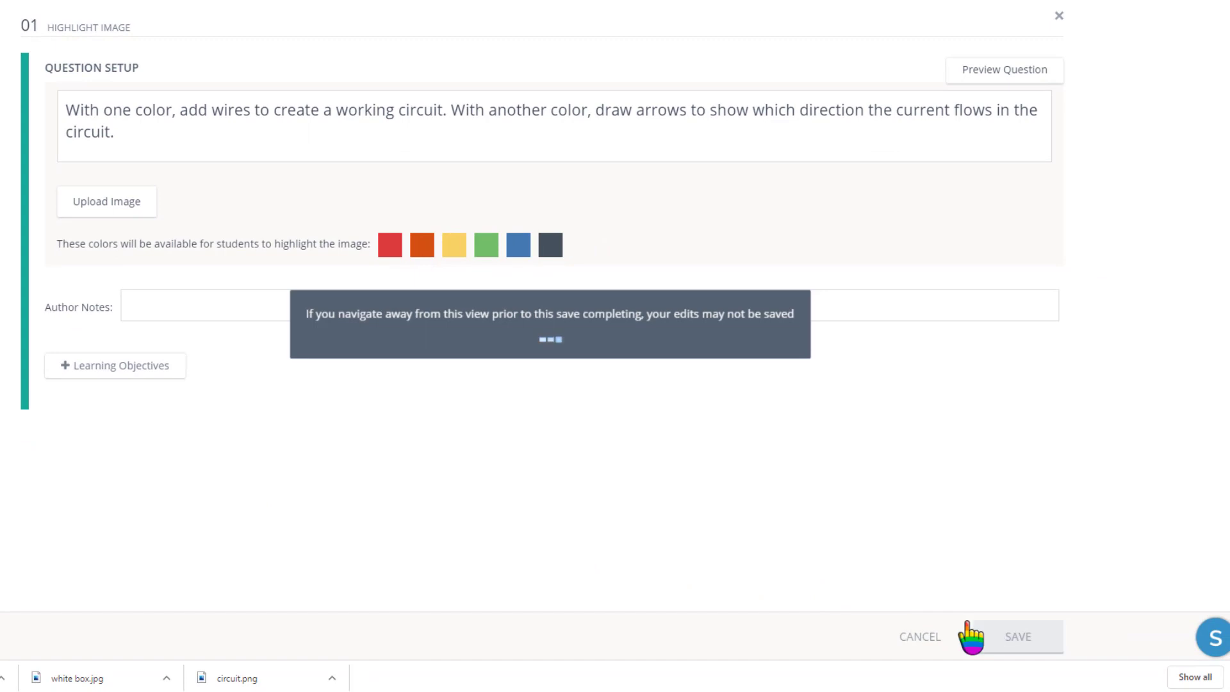
drag(1007, 239, 977, 244)
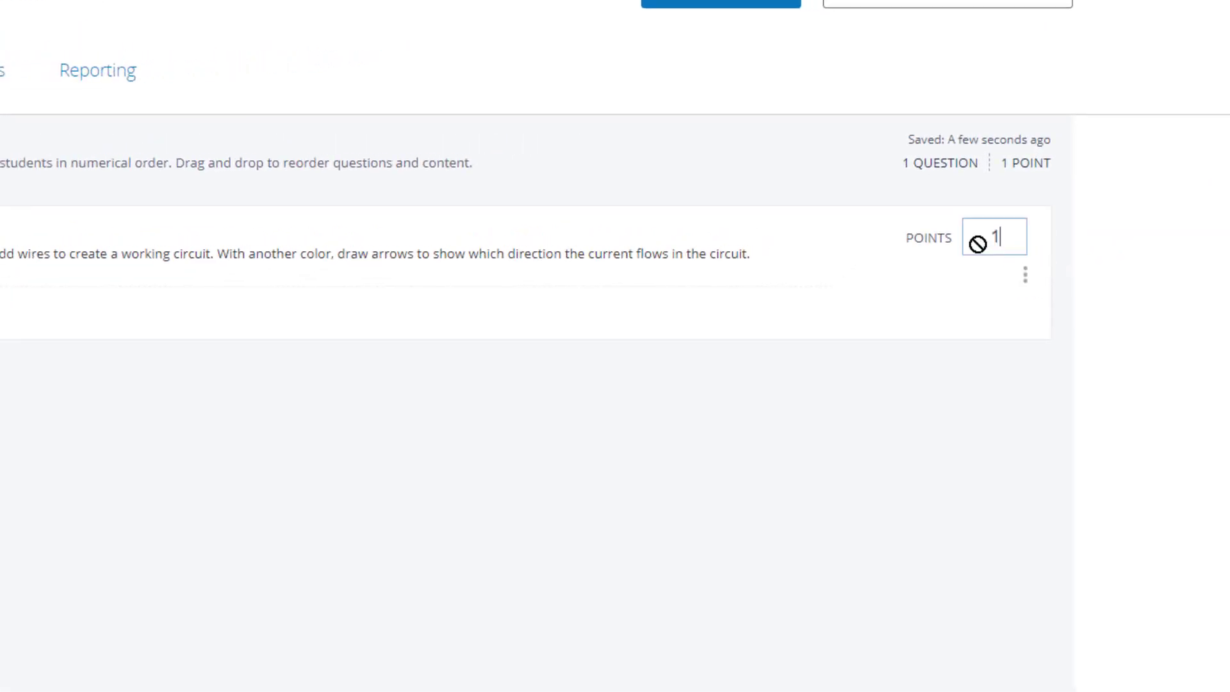
text(0)
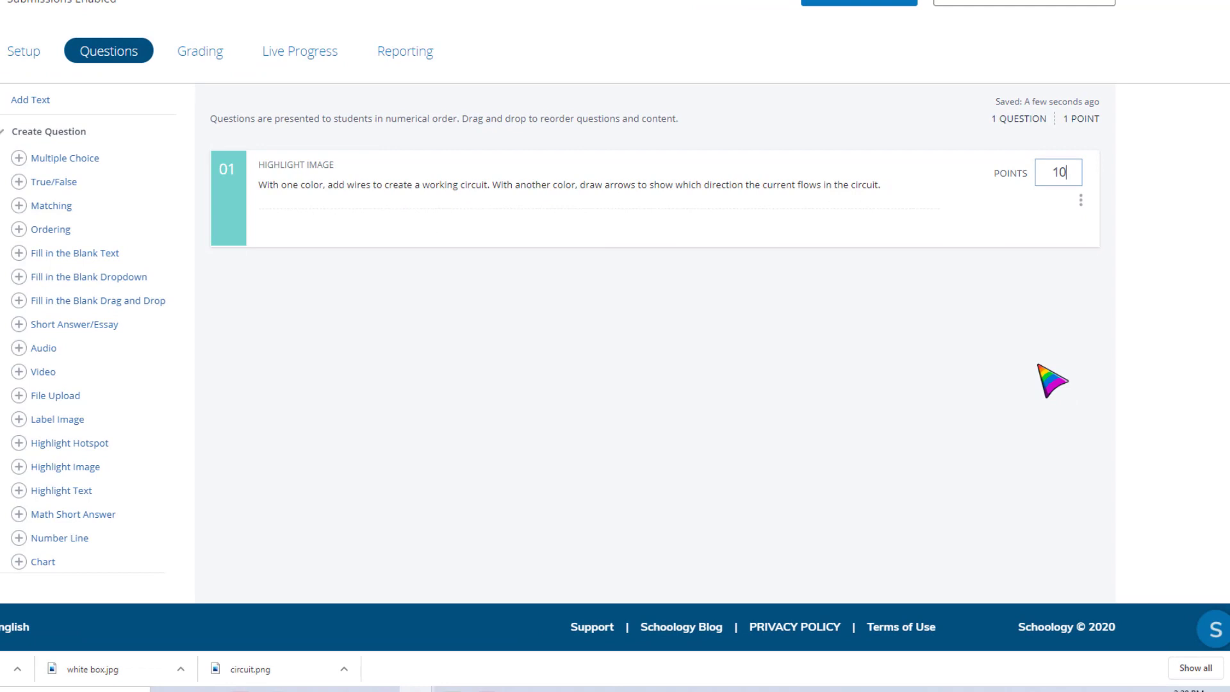
- Confirm question 1 at 10 points and start a second Highlight Image question at size 24
click(1052, 381)
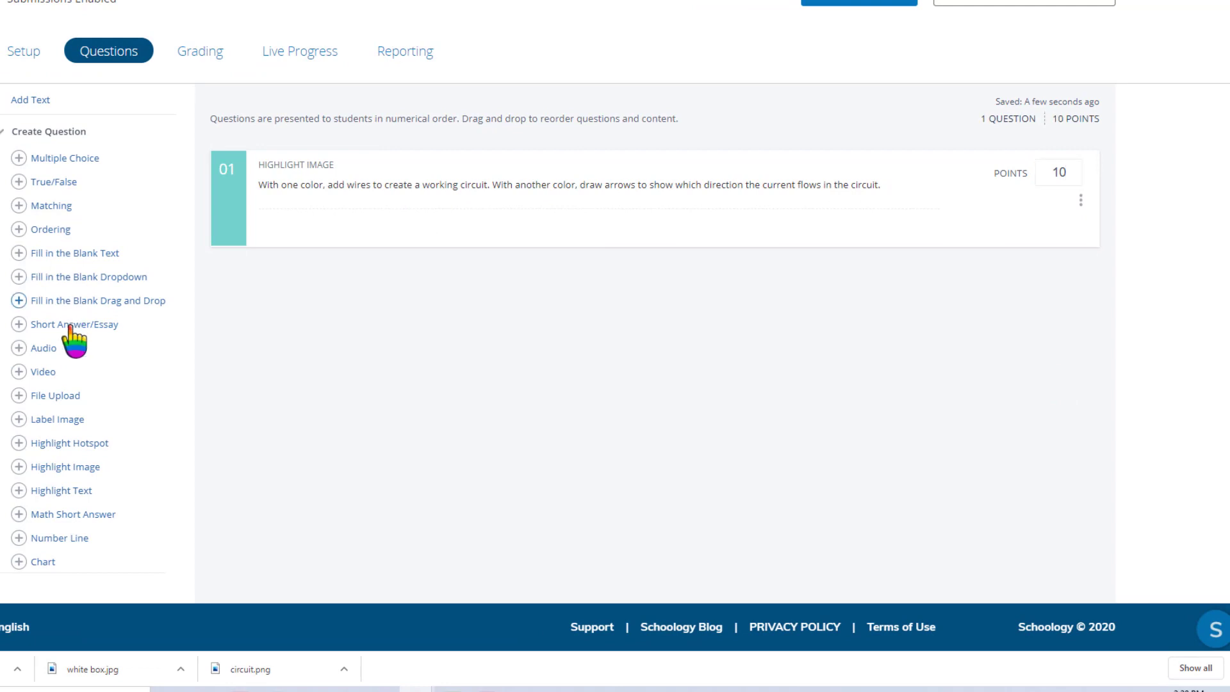
click(71, 471)
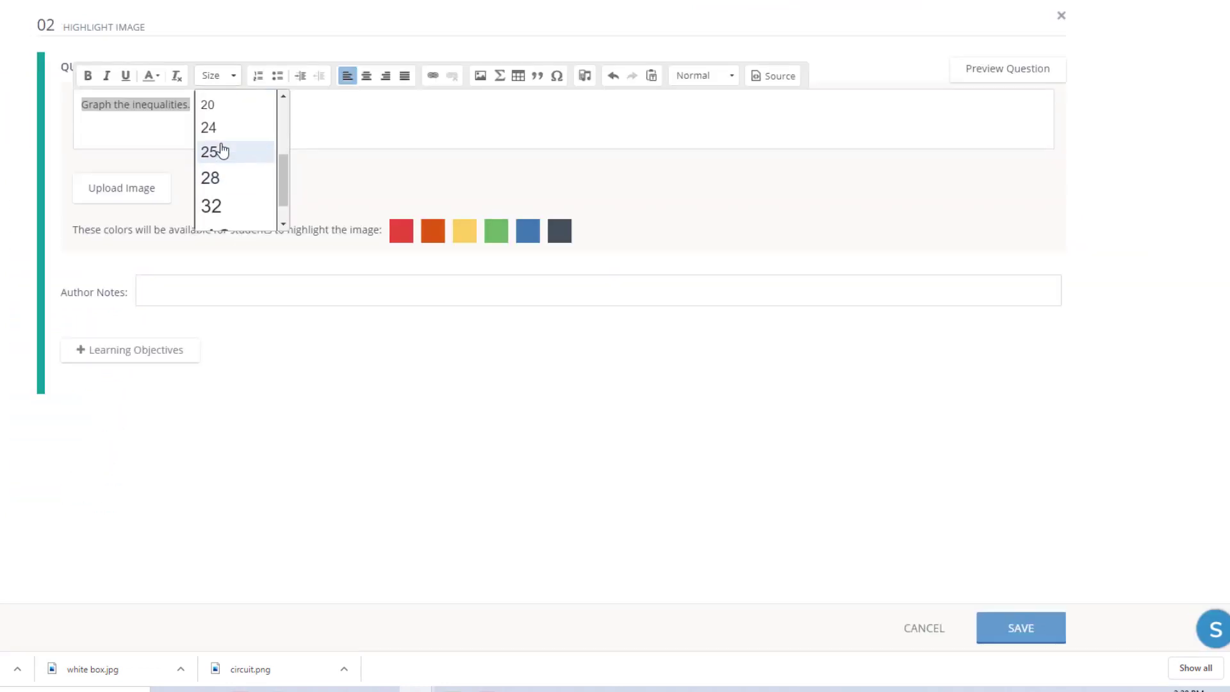
click(208, 126)
- Upload the 'math inequalities 1' worksheet image to the new question
click(123, 190)
click(571, 318)
click(263, 194)
double_click(263, 194)
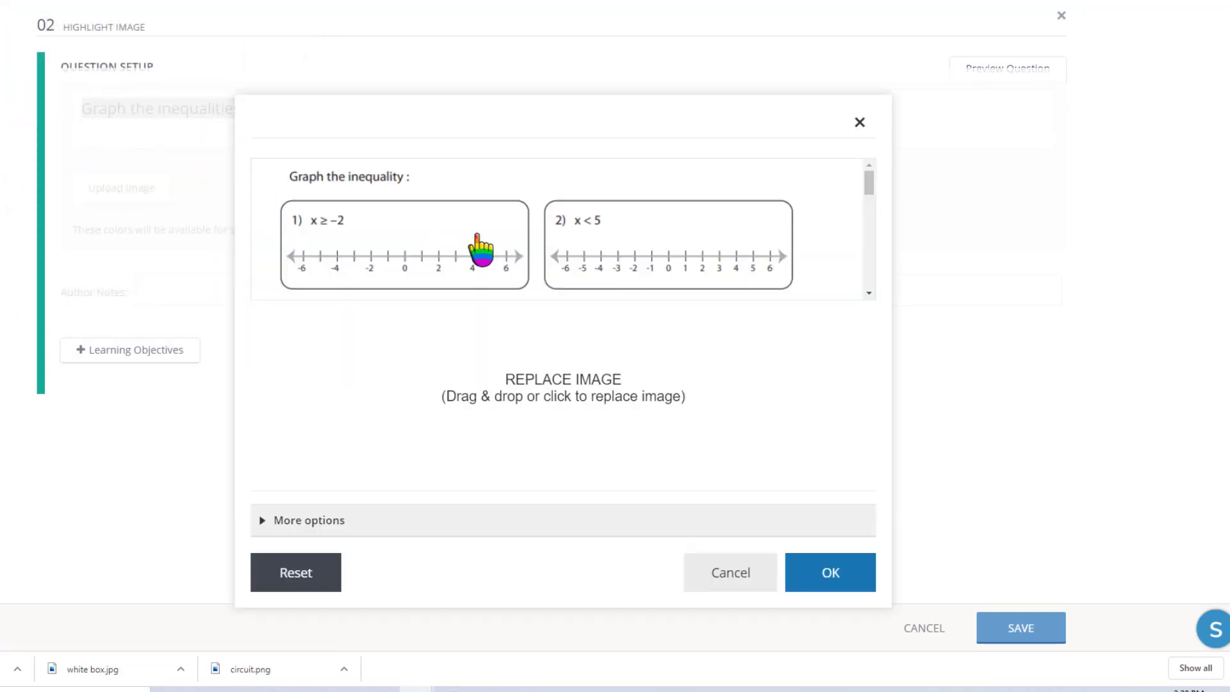
scroll(494, 250, down, 5)
click(826, 573)
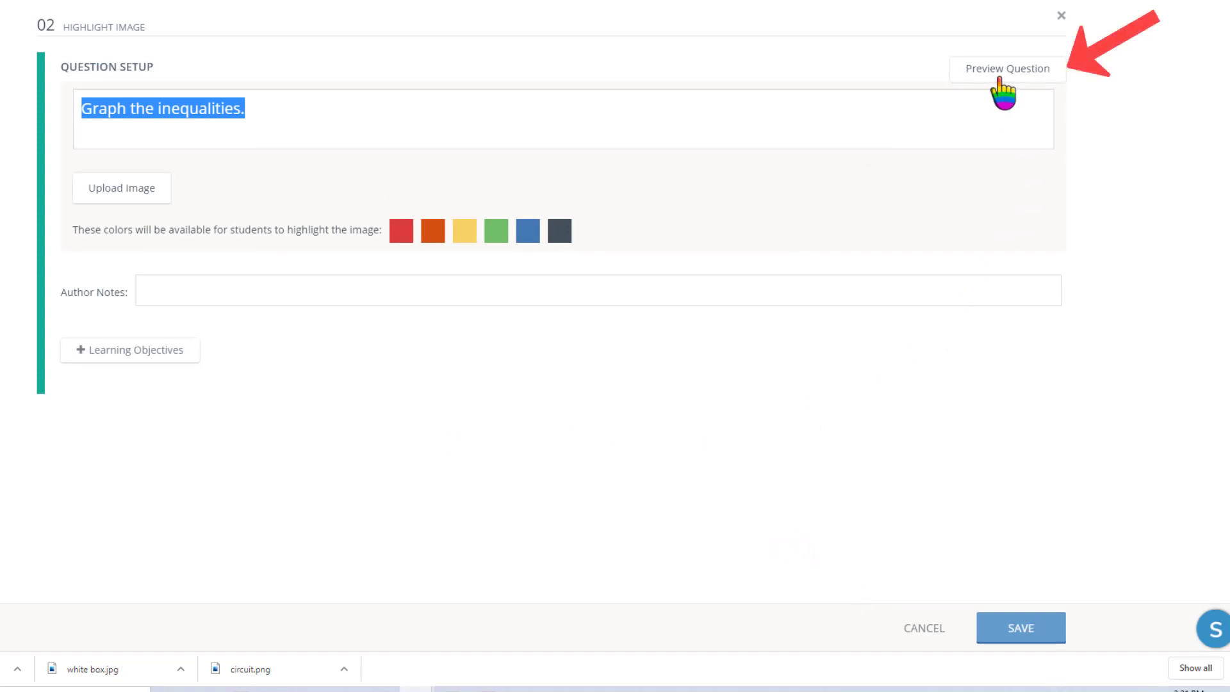
- Preview the 'Graph the inequalities.' question, then save it
click(999, 80)
scroll(516, 449, down, 3)
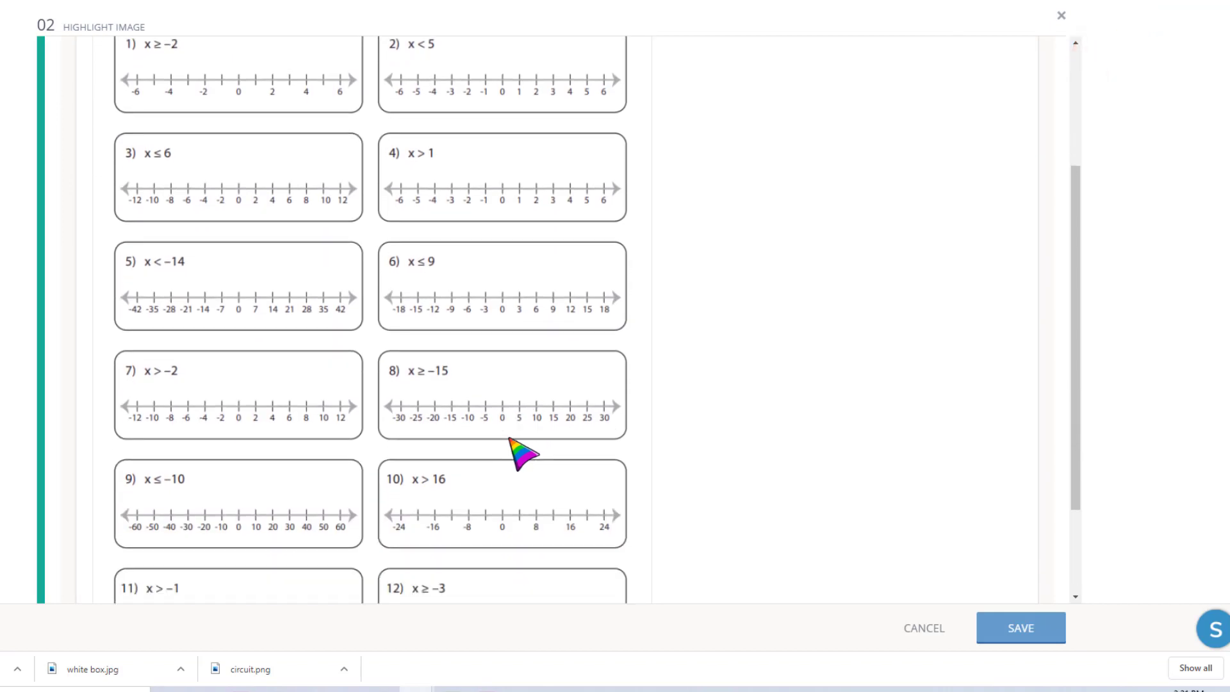
scroll(511, 439, up, 4)
click(1019, 631)
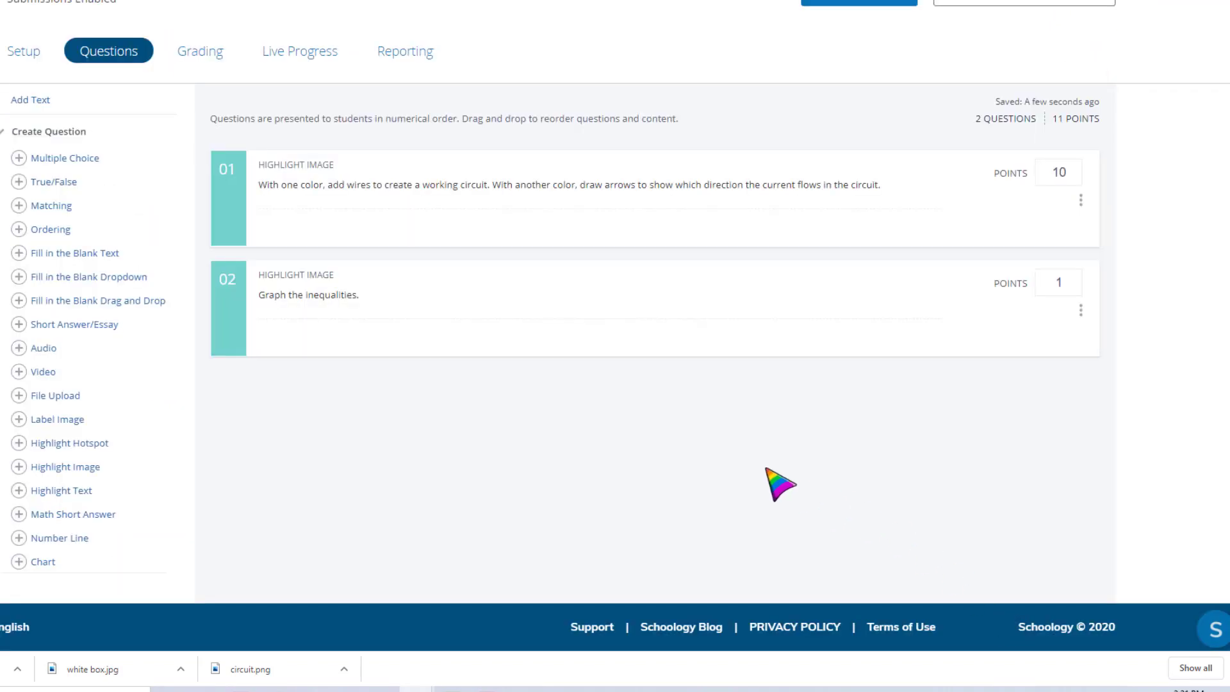
- Add a third Highlight Image question with the prompt 'Solve the equation 5x + 2 = 22'
click(84, 466)
click(251, 146)
text(Solve the equation 5x + 2 = 22)
- Attach the blank white box.jpg image and save the equation question
click(129, 215)
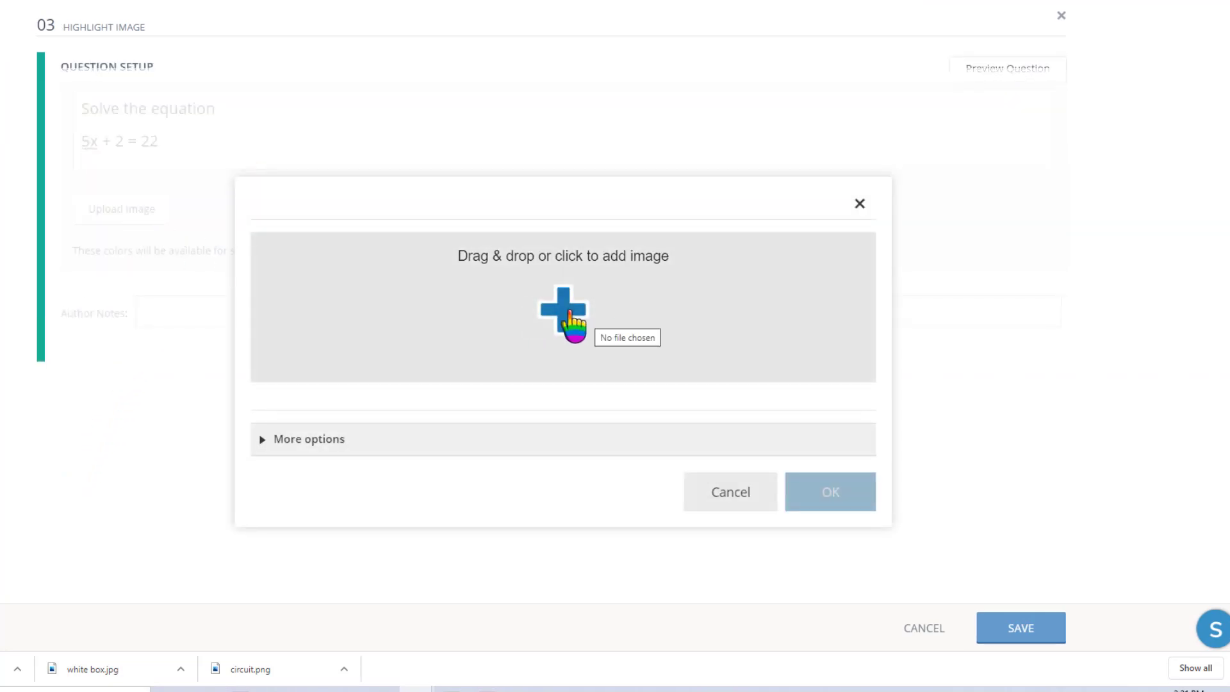
click(567, 321)
drag(323, 54, 324, 204)
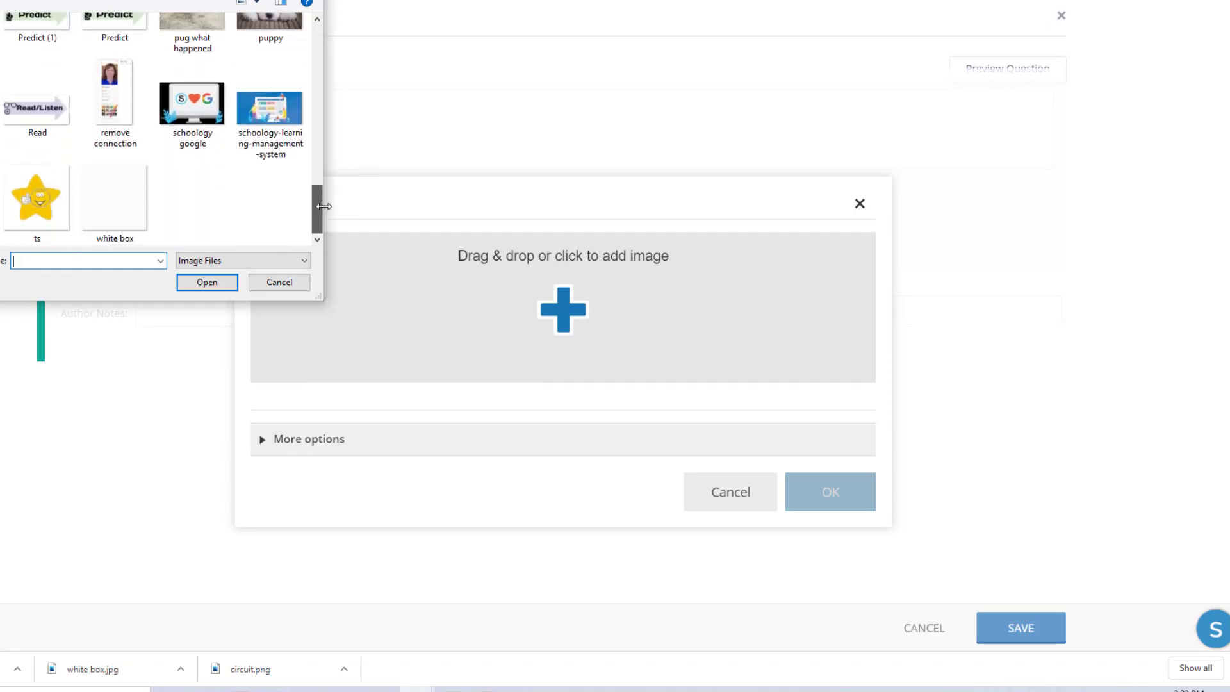
click(126, 205)
click(210, 284)
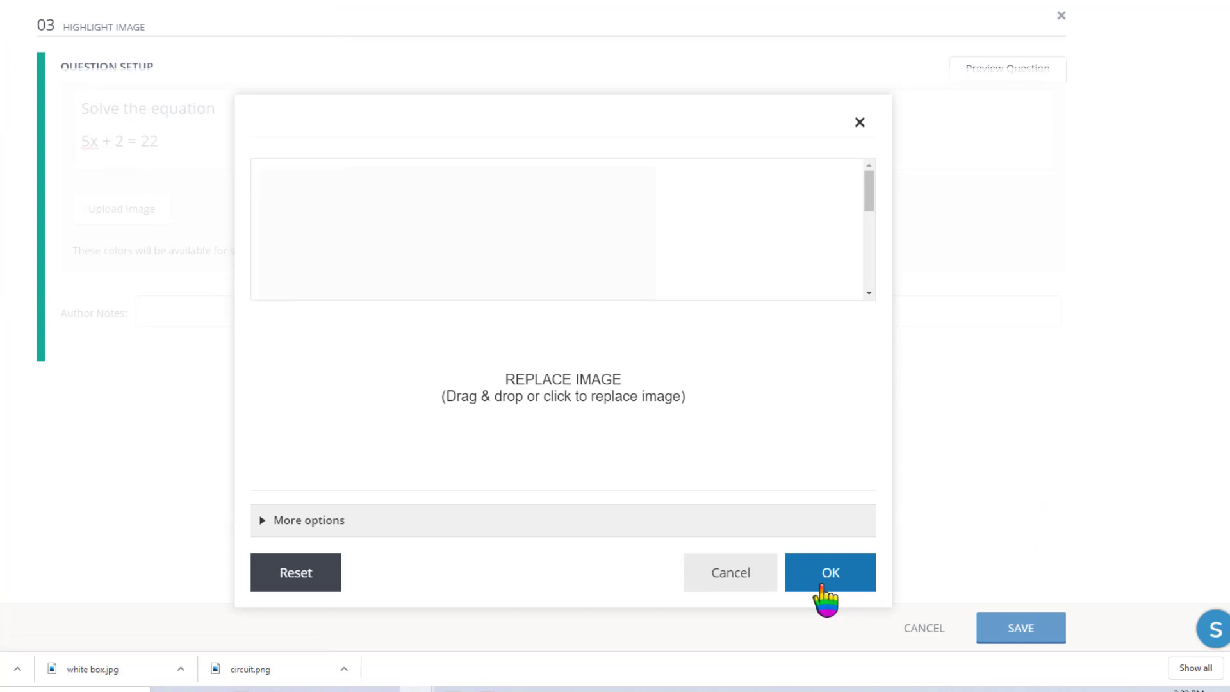
click(826, 583)
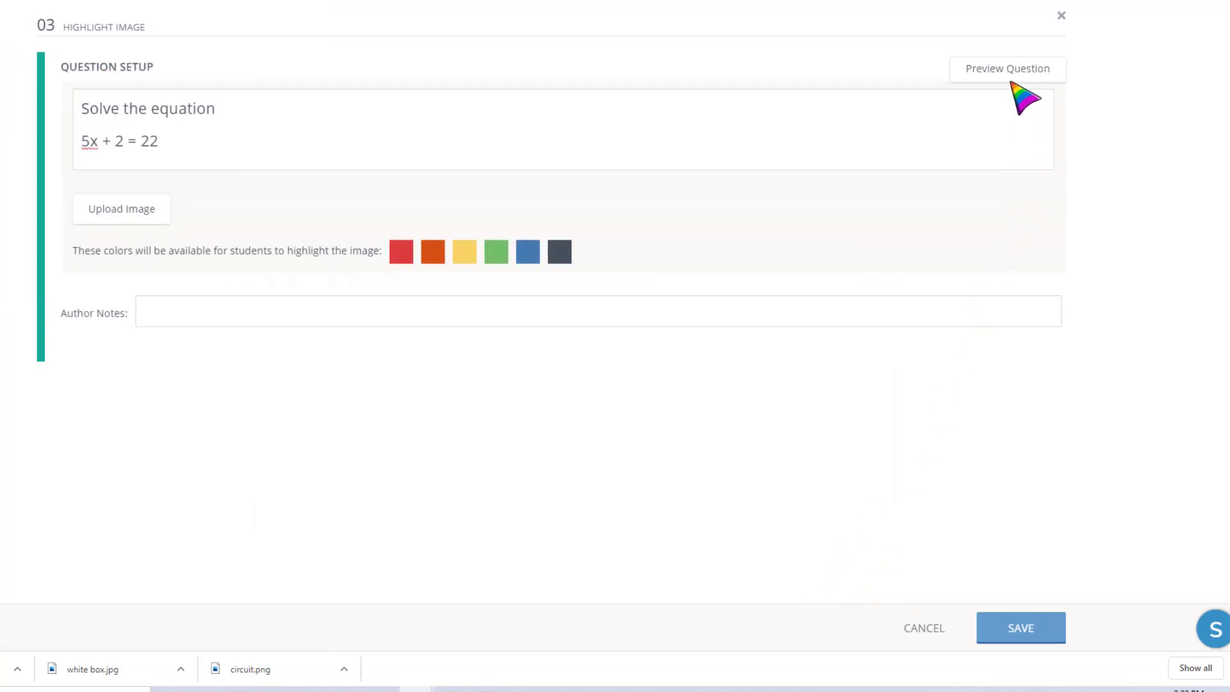
click(1019, 633)
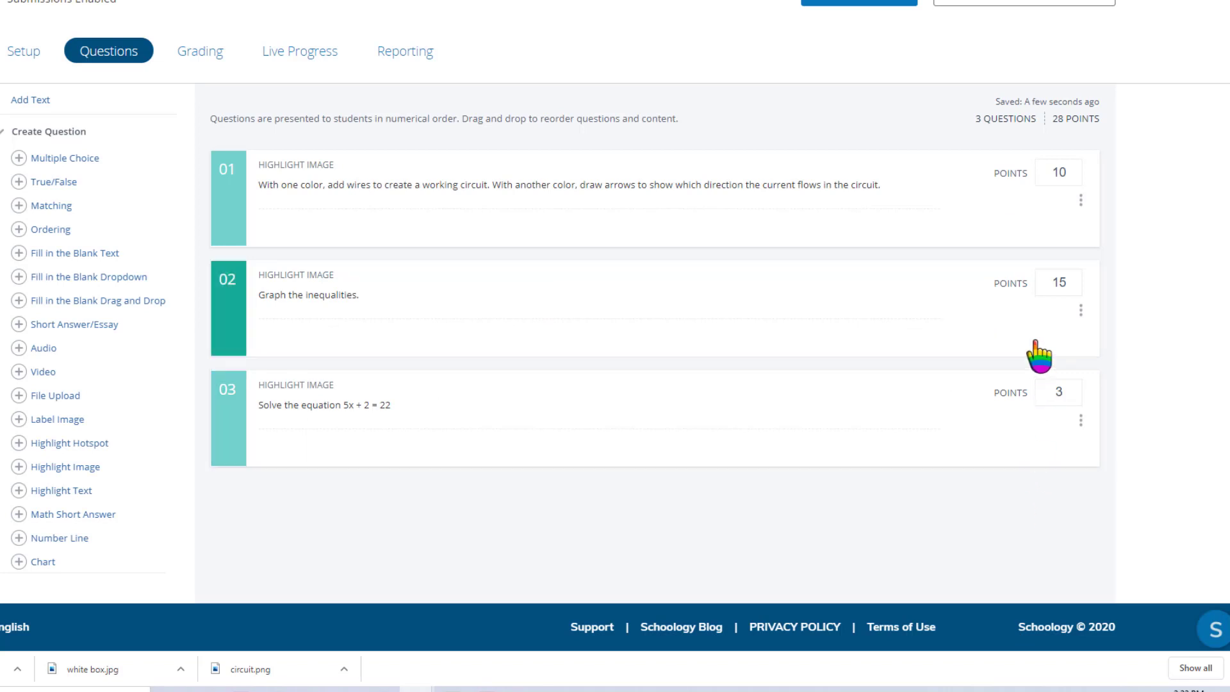
- Start a student preview attempt and open question 1's drawing colour list
scroll(1037, 353, up, 3)
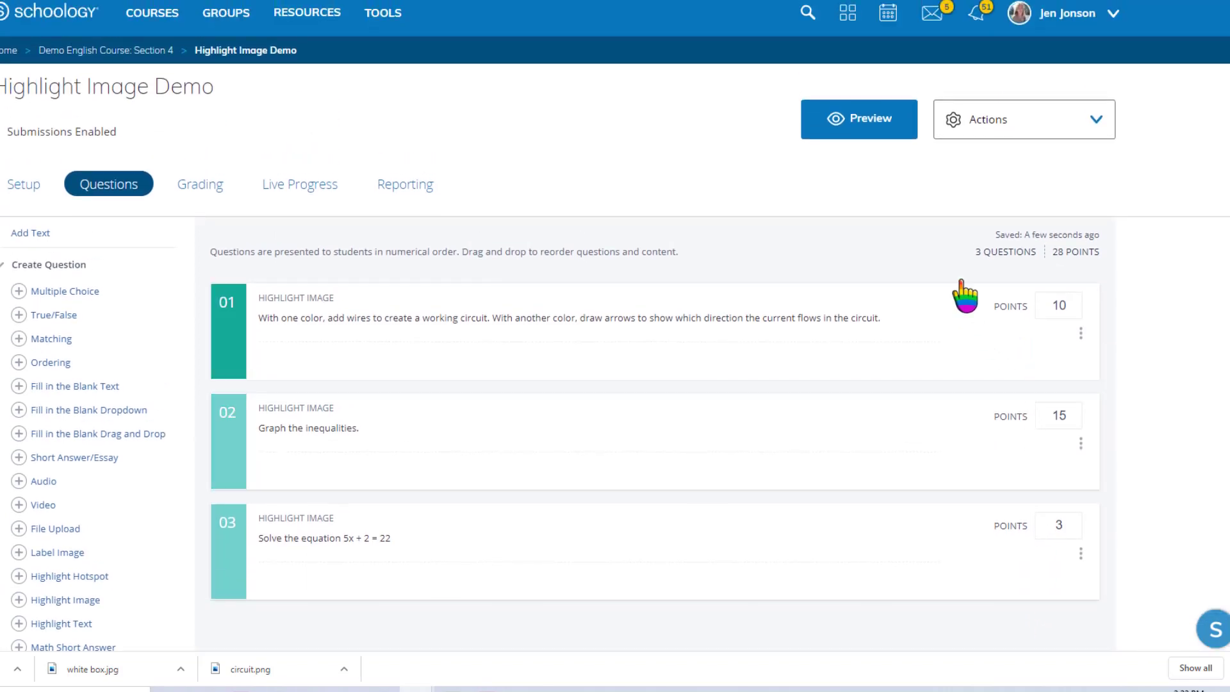
click(887, 125)
click(660, 247)
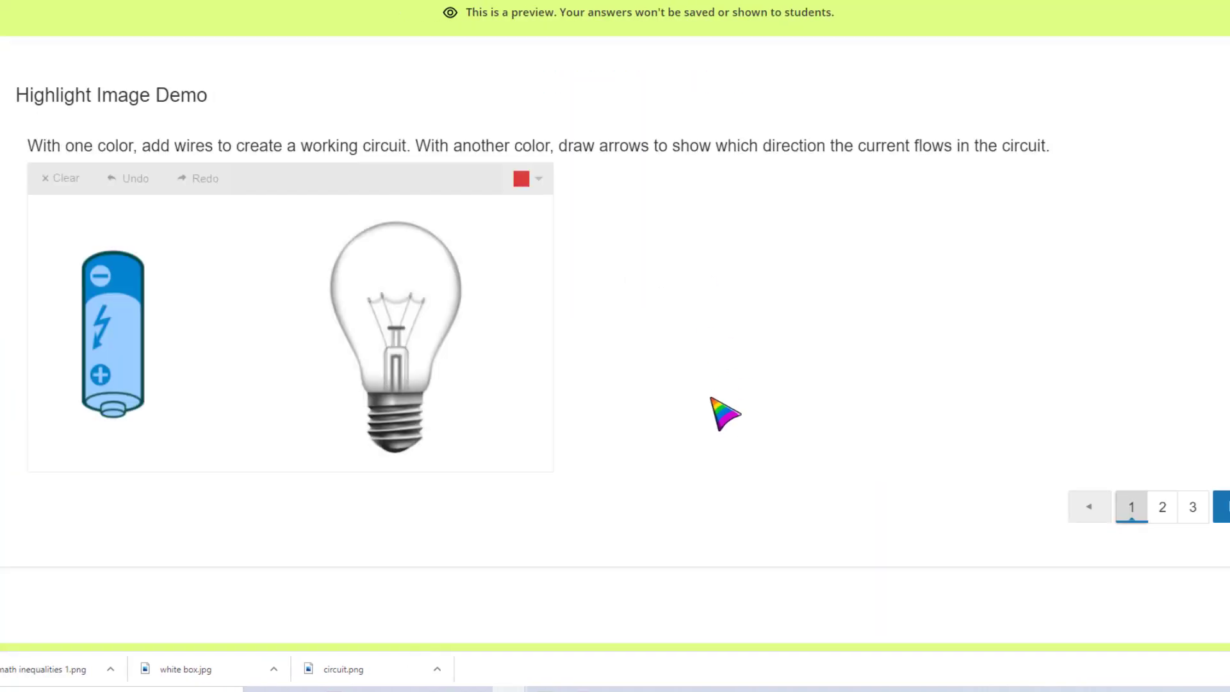
click(538, 180)
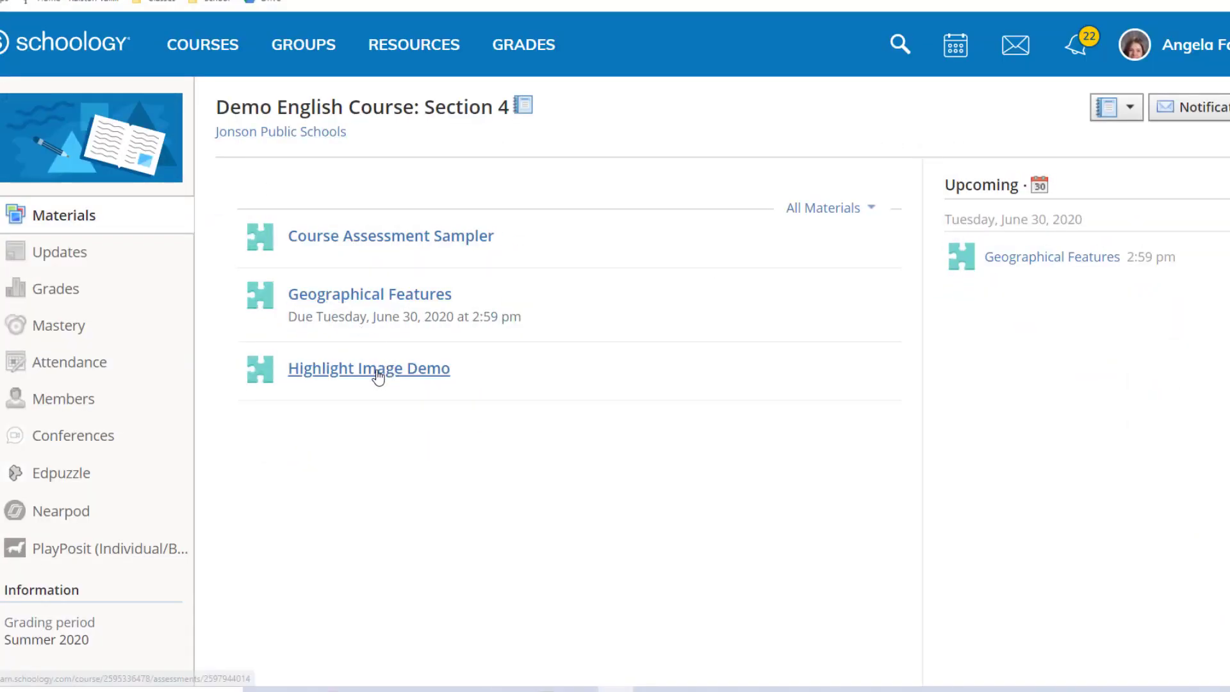
- Start the Highlight Image Demo attempt and draw a blue wire from battery to bulb
click(378, 370)
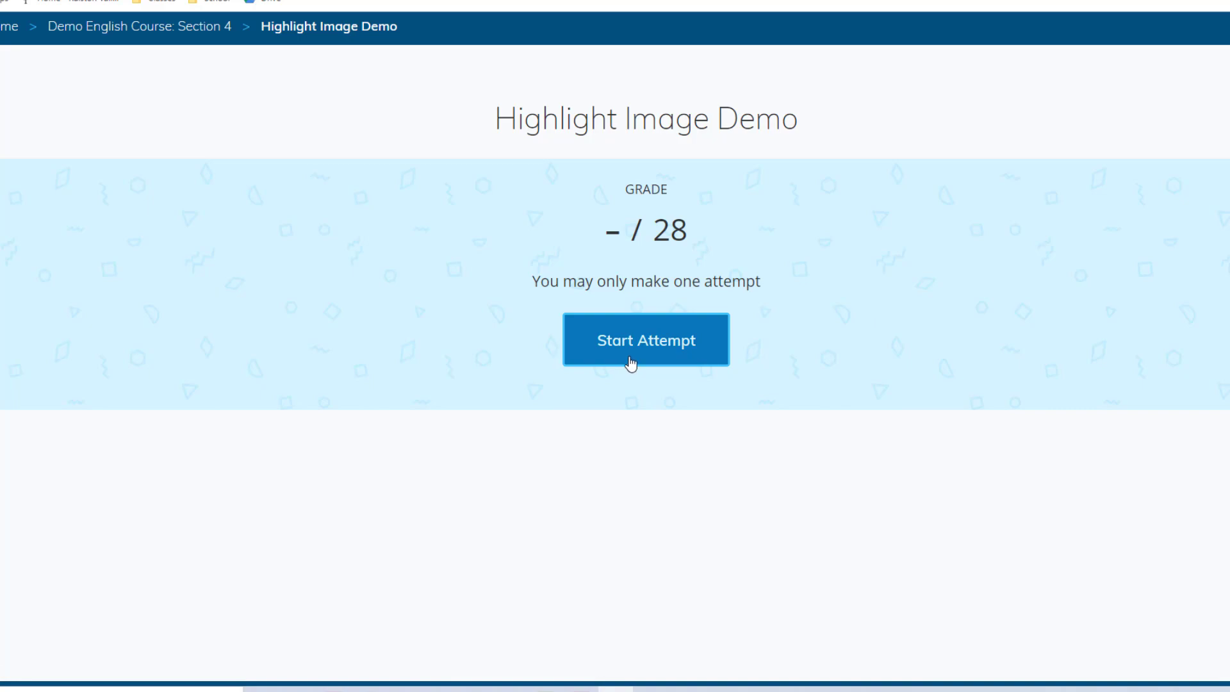
click(631, 364)
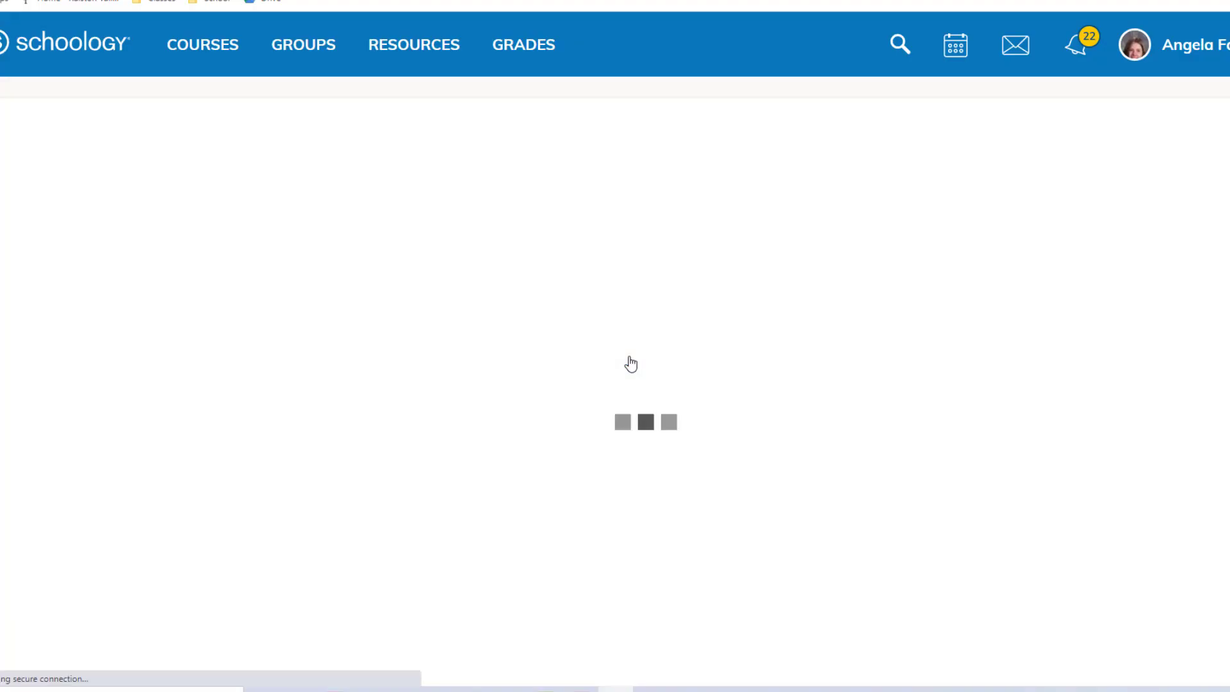
click(767, 196)
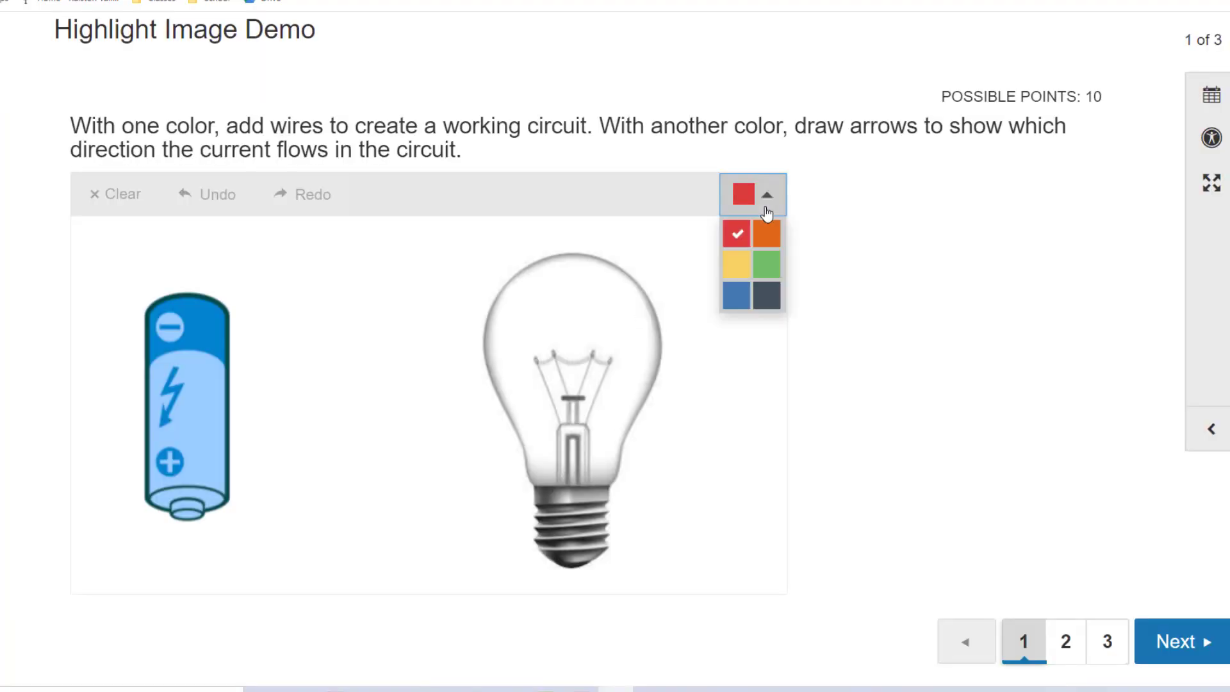
click(737, 294)
mouse_move(180, 520)
mouse_down()
mouse_move(544, 547)
mouse_move(360, 237)
mouse_move(180, 294)
mouse_up()
- Draw red arrows on the bottom, right, top and upper-left wires showing current direction
click(767, 194)
click(736, 256)
drag(299, 531, 320, 555)
drag(687, 505, 706, 517)
drag(506, 225, 477, 250)
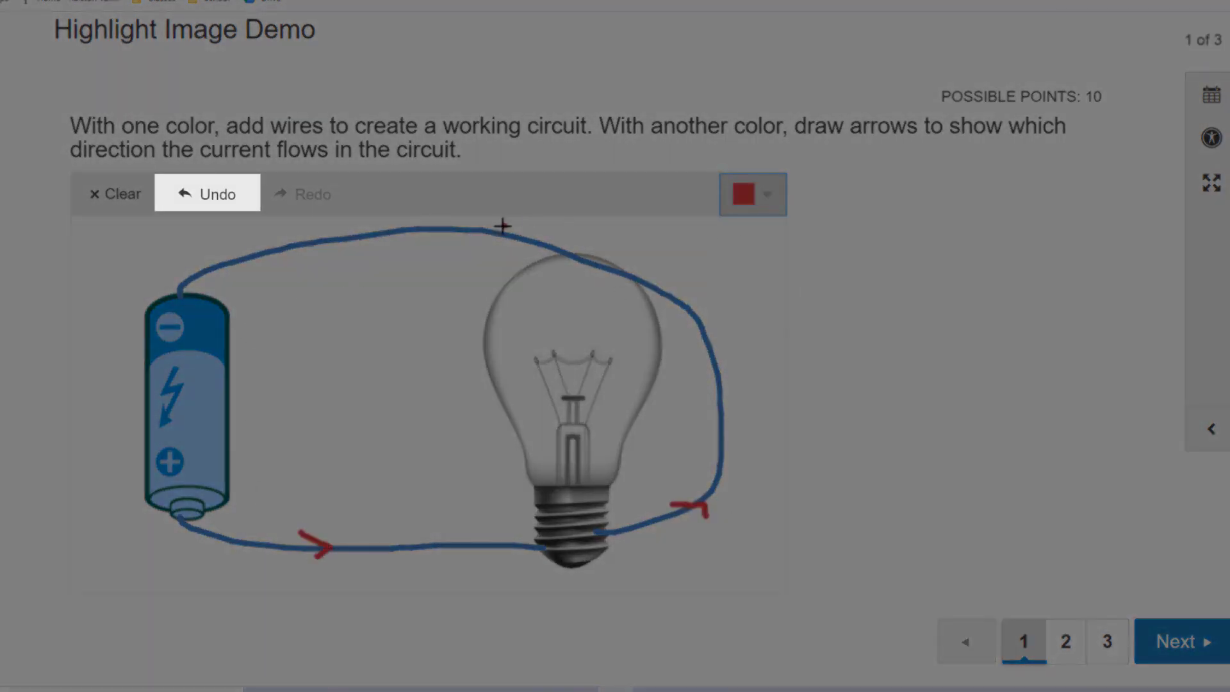
mouse_move(285, 235)
mouse_down()
mouse_move(274, 239)
mouse_move(301, 271)
mouse_up()
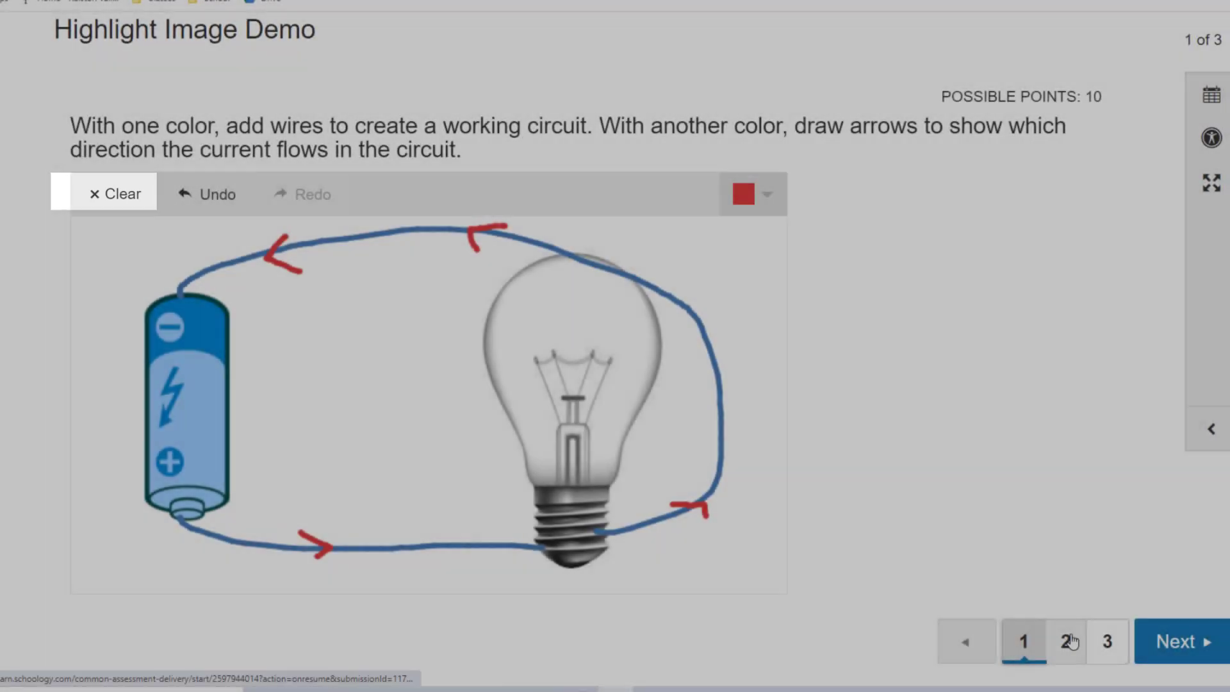
- On question 2, shade number line 1 from -2 upward and graph x < 5 on line 2
click(1066, 640)
drag(221, 314, 413, 313)
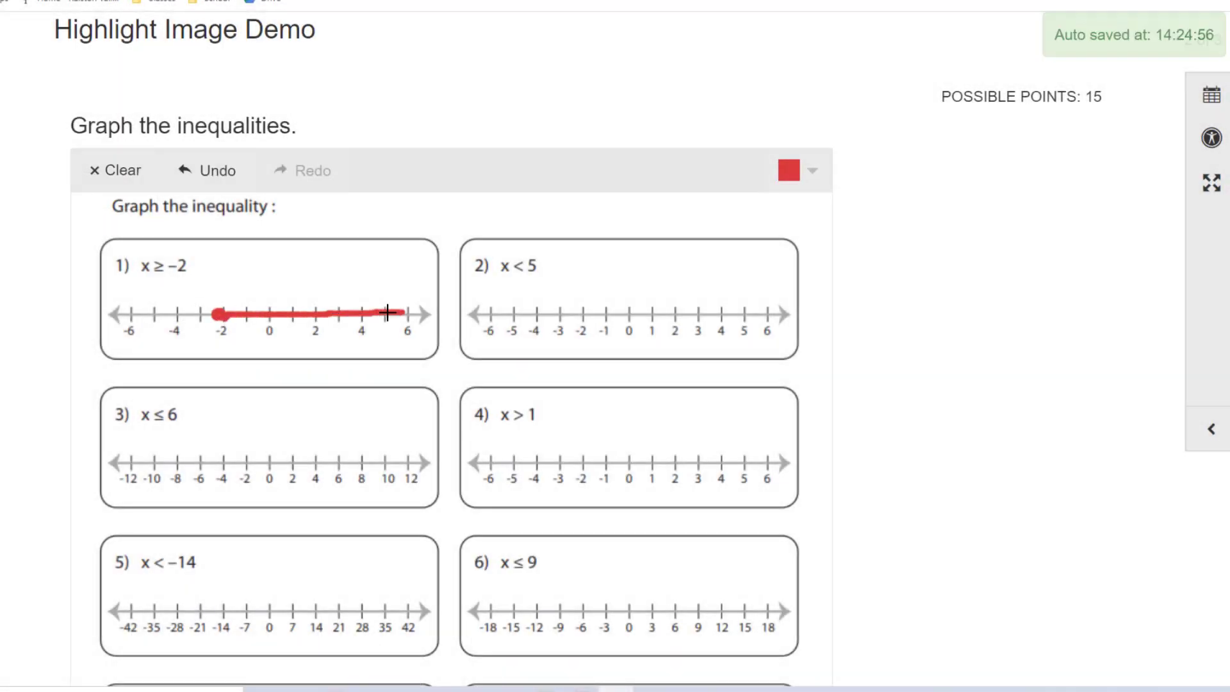
mouse_move(735, 309)
mouse_down()
mouse_move(473, 315)
mouse_move(490, 323)
mouse_up()
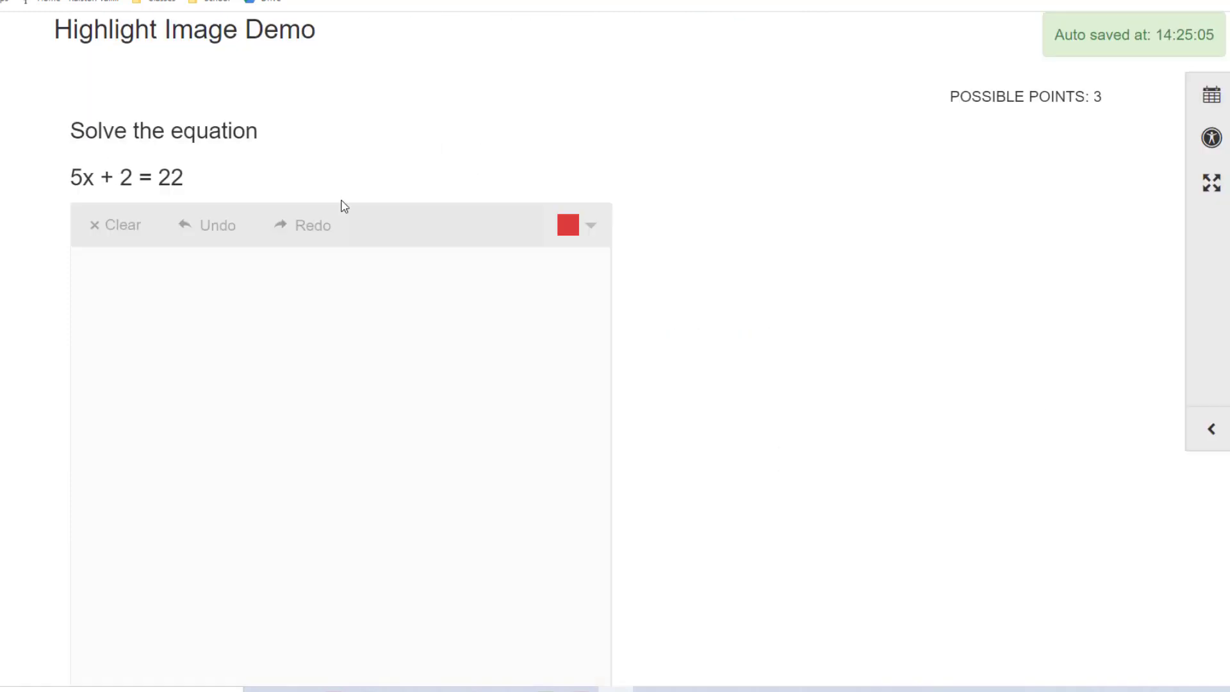
- Handwrite the equation working to x = 4 and submit the attempt
mouse_move(97, 277)
mouse_down()
mouse_move(154, 298)
mouse_move(266, 286)
mouse_move(128, 370)
mouse_up()
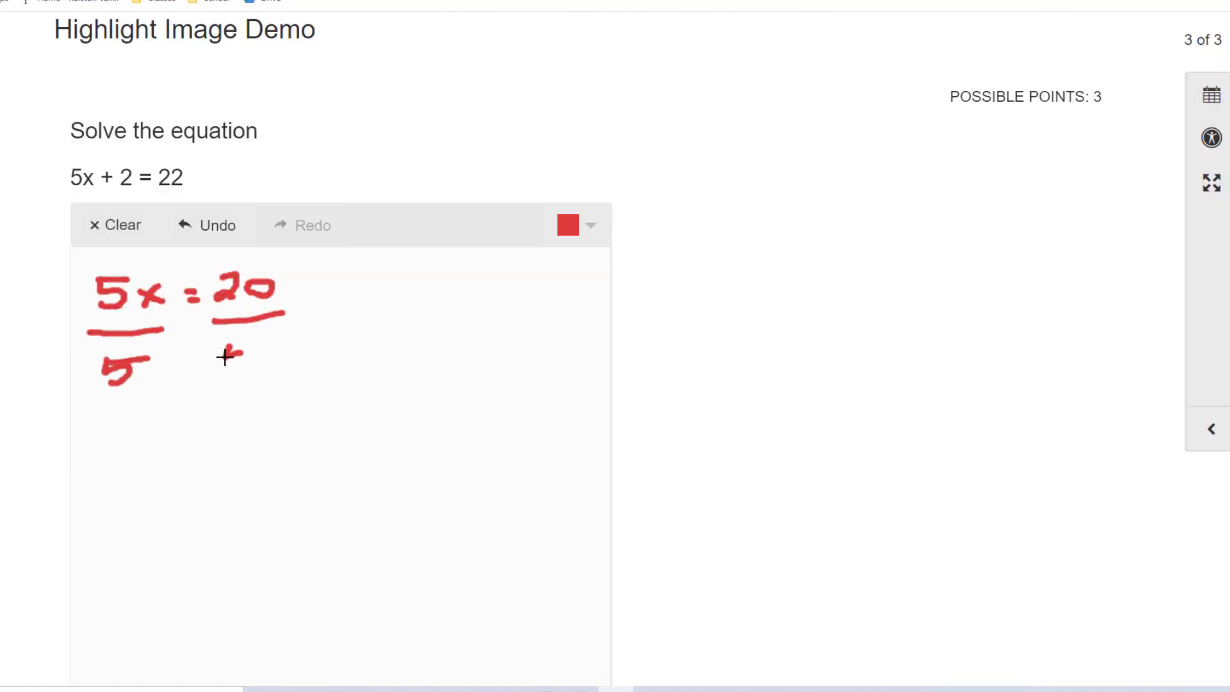
mouse_move(240, 354)
mouse_down()
mouse_move(206, 425)
mouse_move(267, 445)
mouse_up()
scroll(903, 305, down, 5)
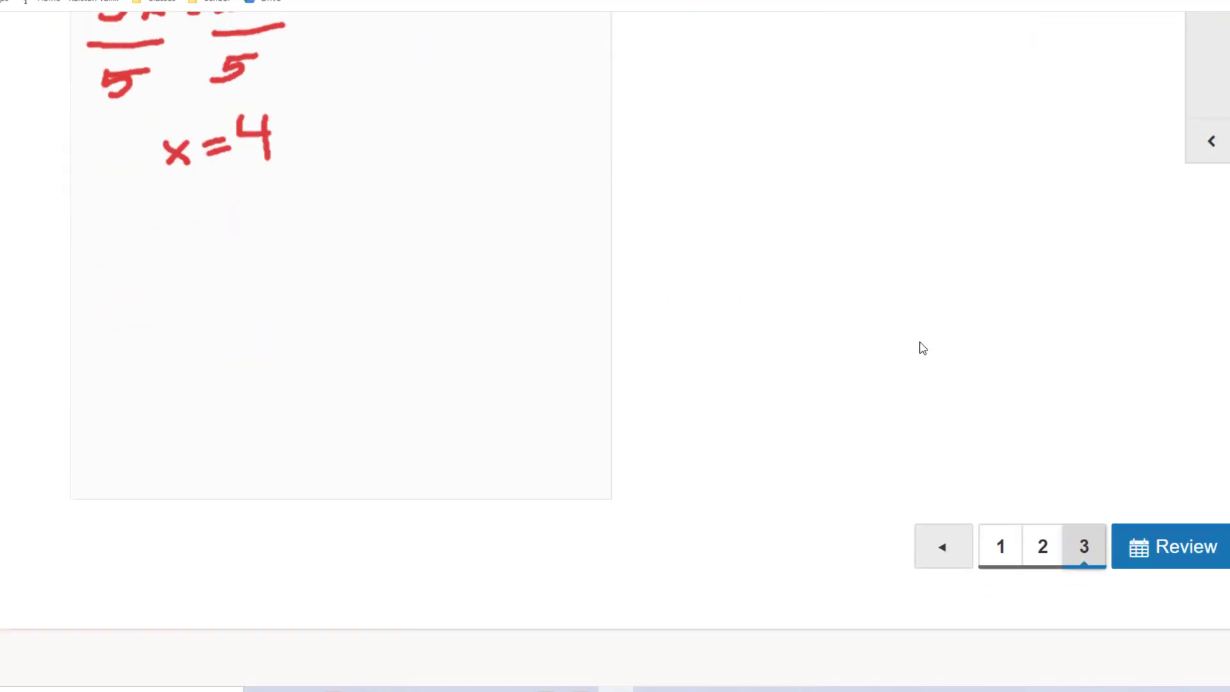
click(1172, 555)
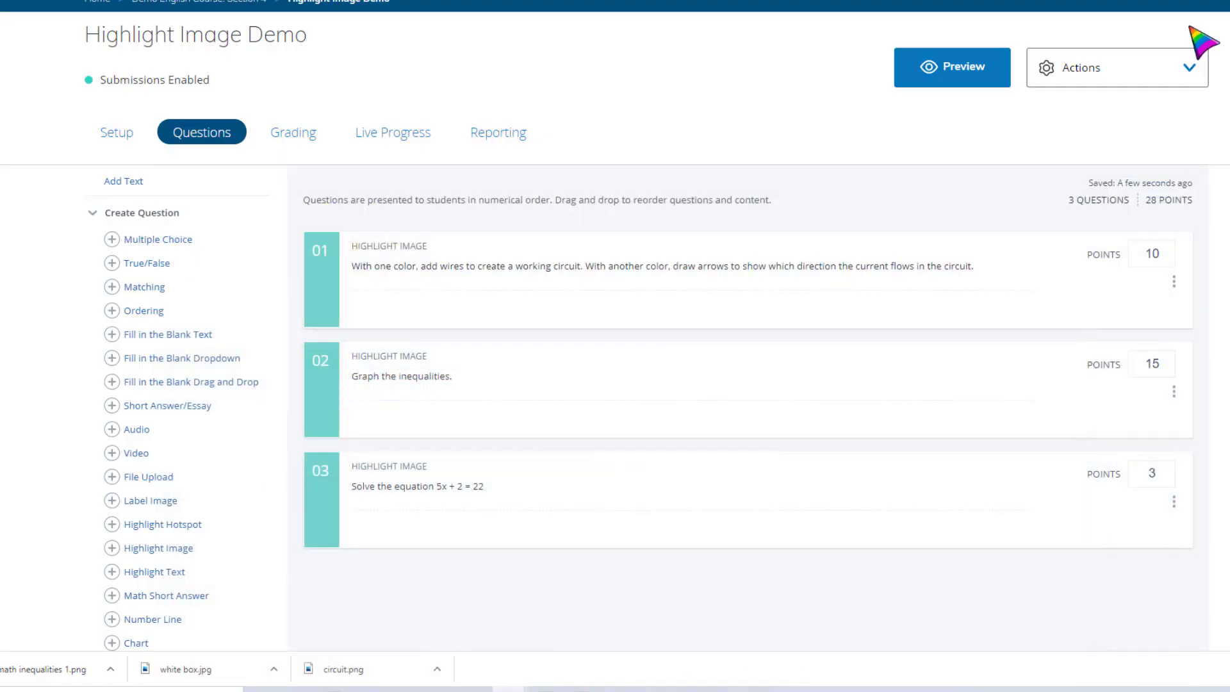
- Open Grading and select question 3 to see the student's handwritten x = 4 solution
click(303, 133)
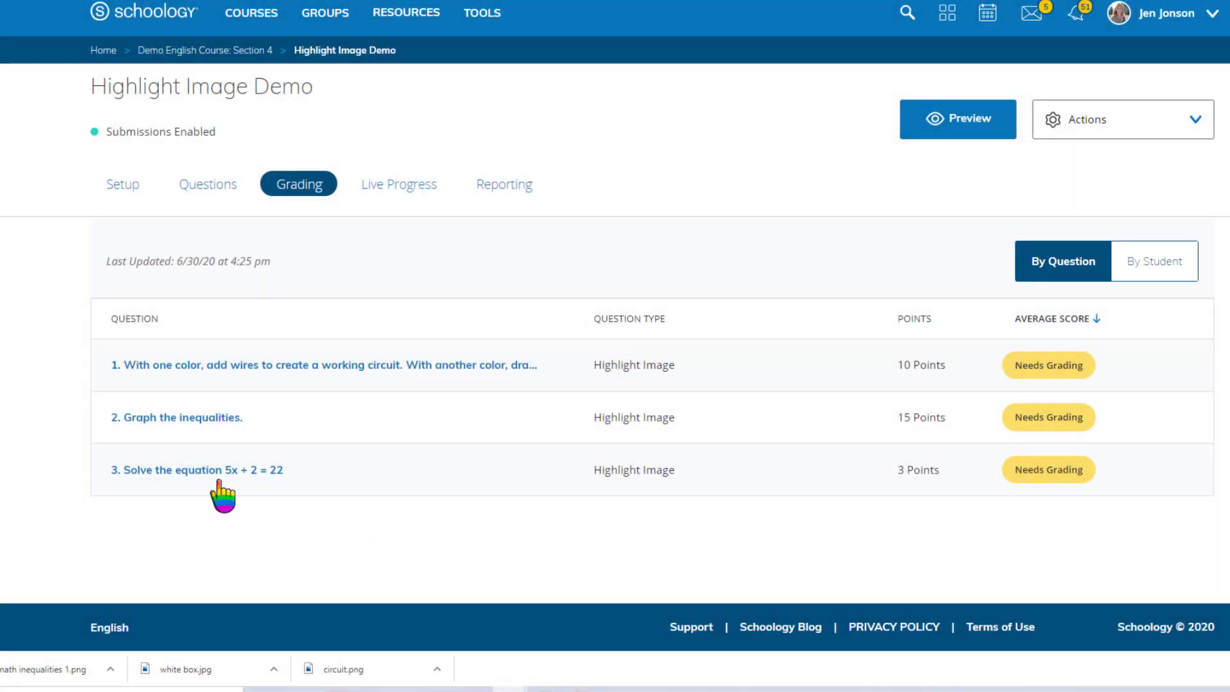
click(212, 474)
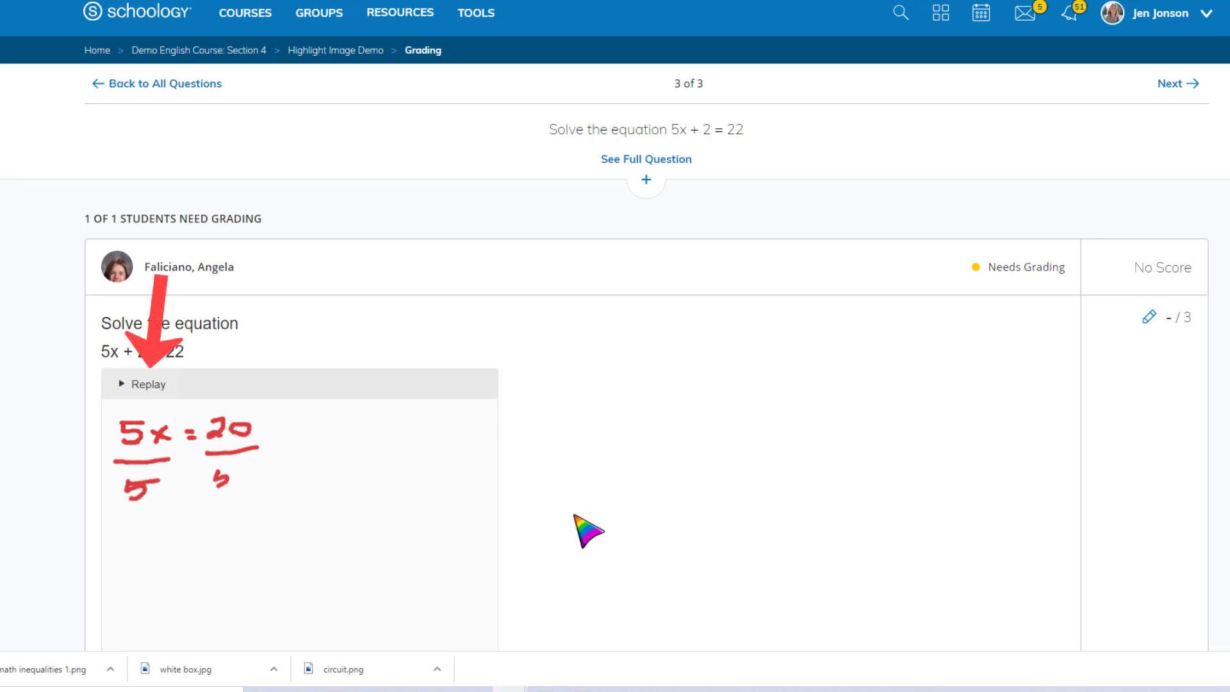
- Score the equation answer 3 out of 3 and go back to all questions
click(1149, 316)
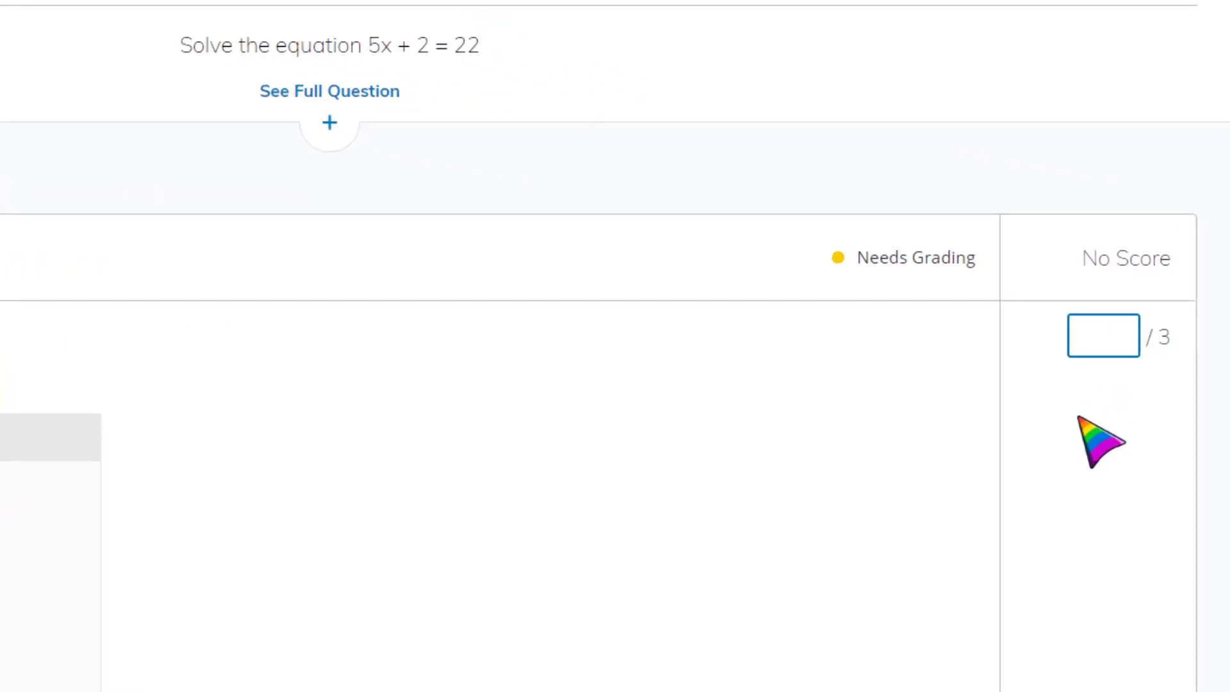
text(3)
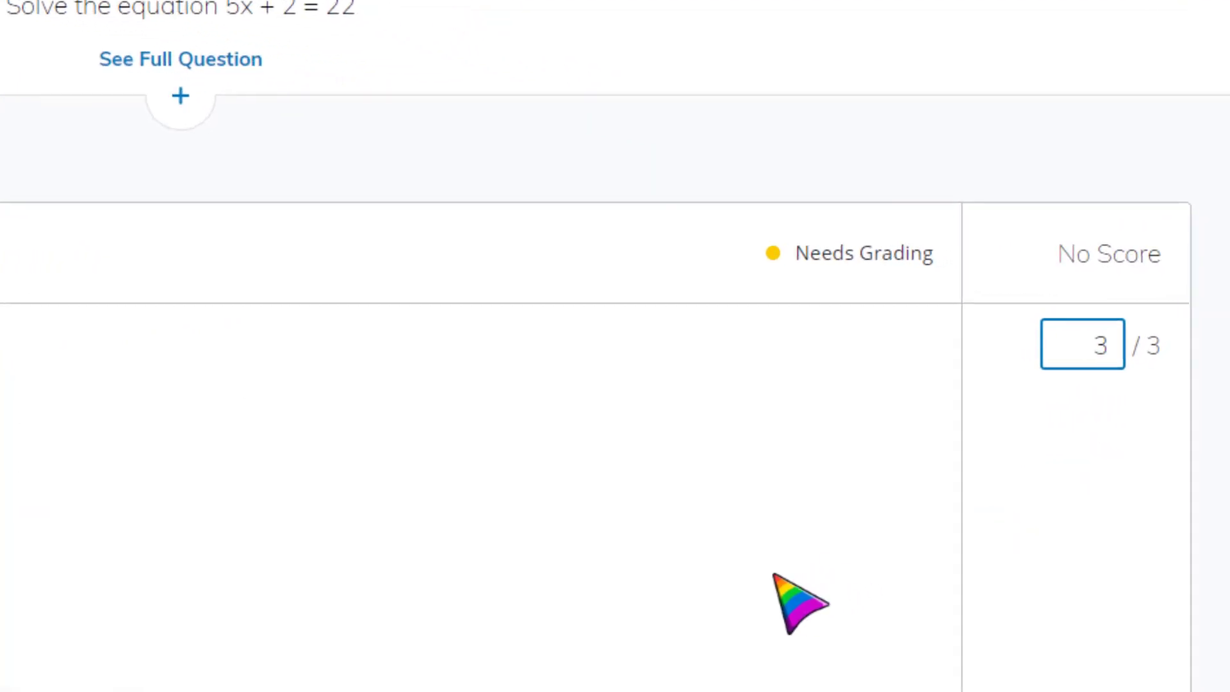
click(775, 577)
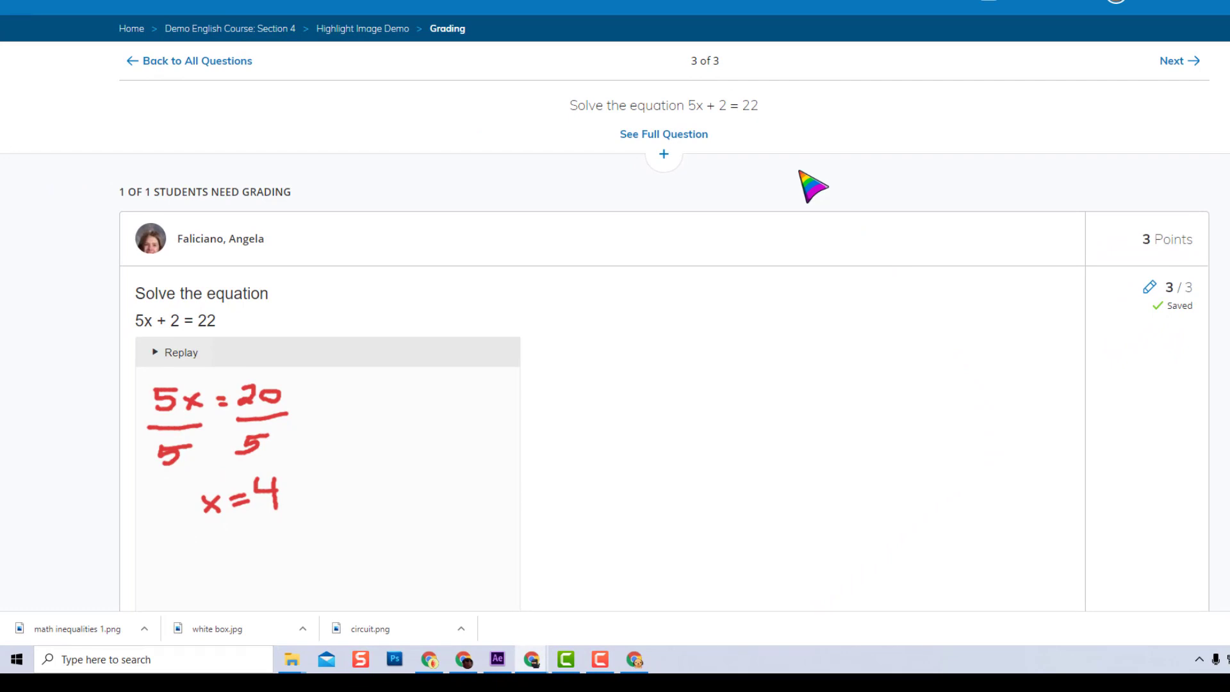
click(215, 62)
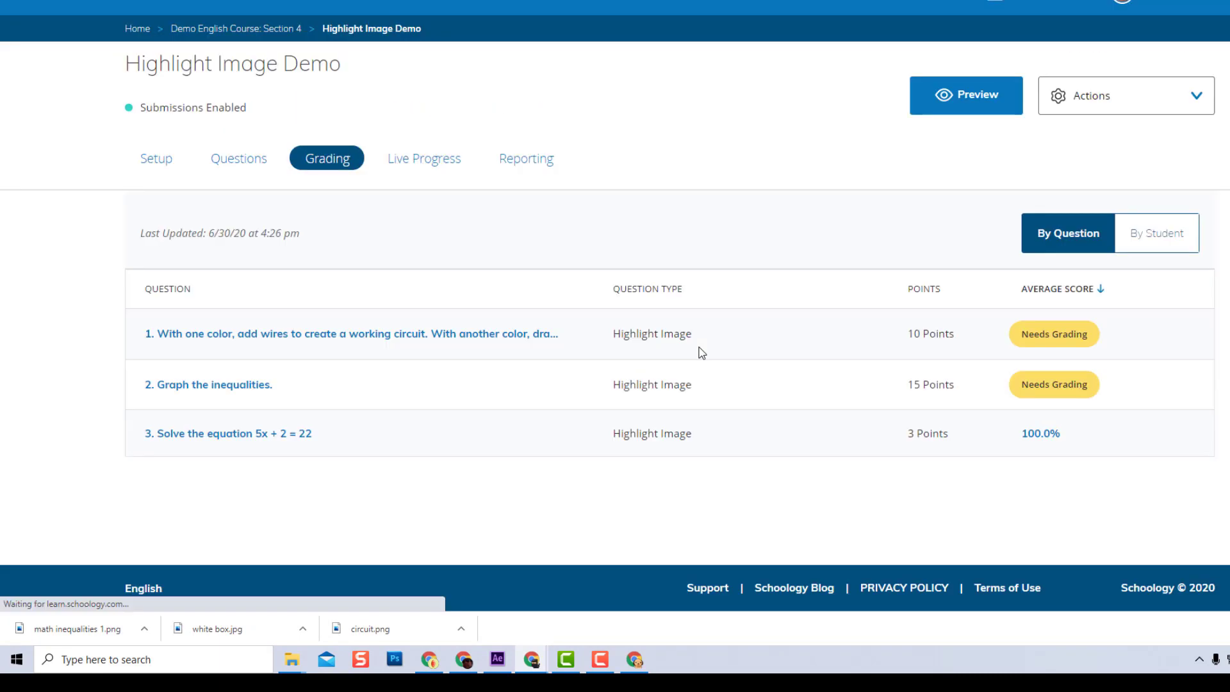